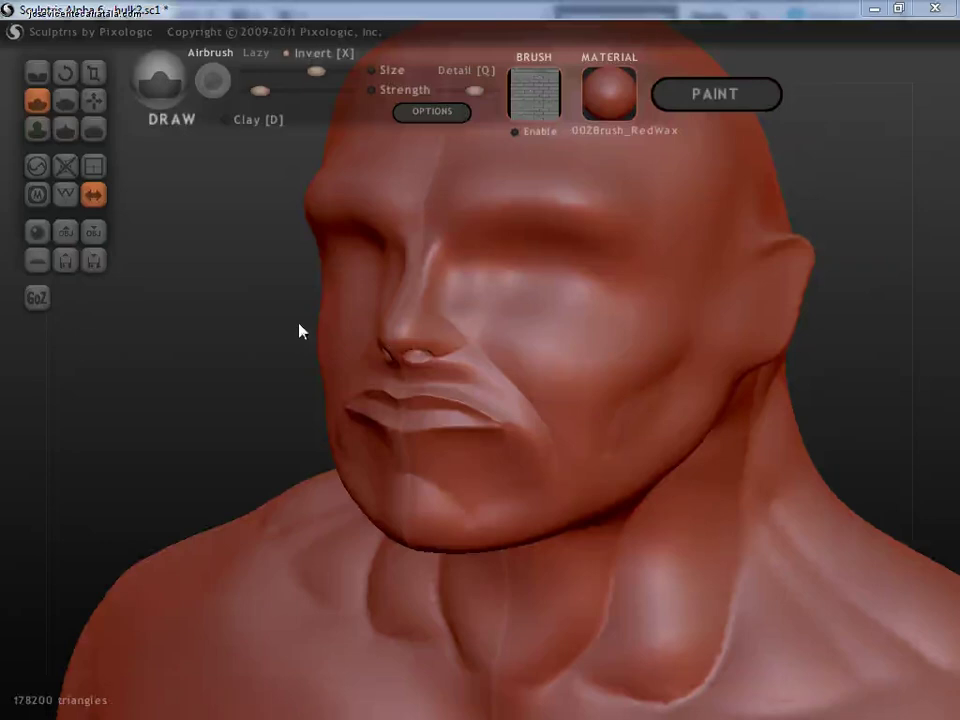
# - Carve a Crease stroke along the brow line above the eye, extending it to the left
pyautogui.scroll(1, 390, 320)
pyautogui.scroll(2, 440, 320)
pyautogui.scroll(2, 460, 335)
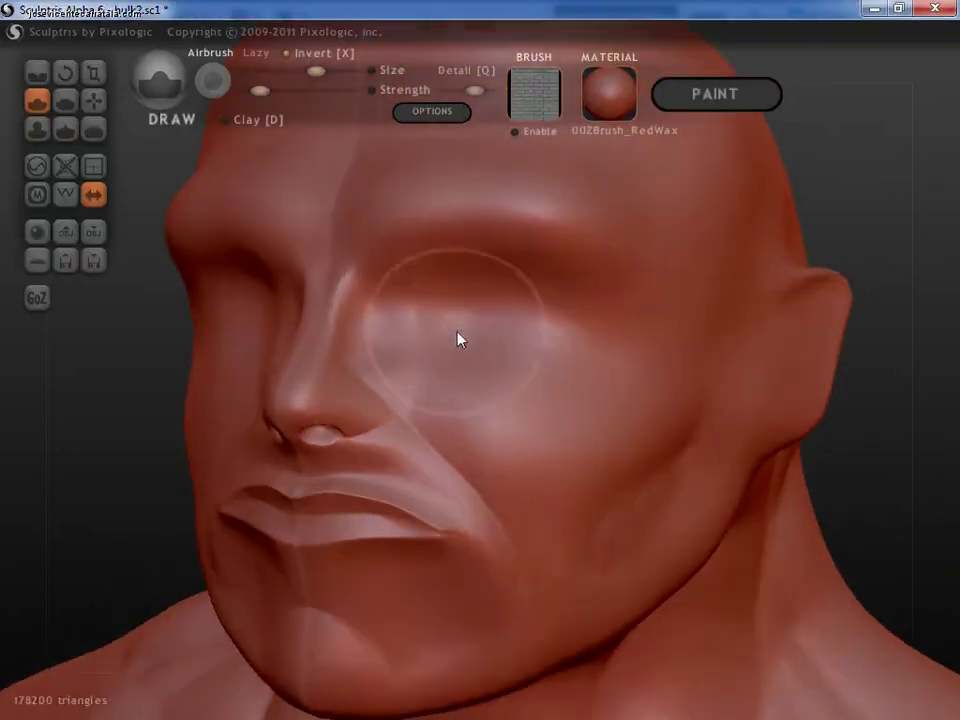
pyautogui.click(37, 72)
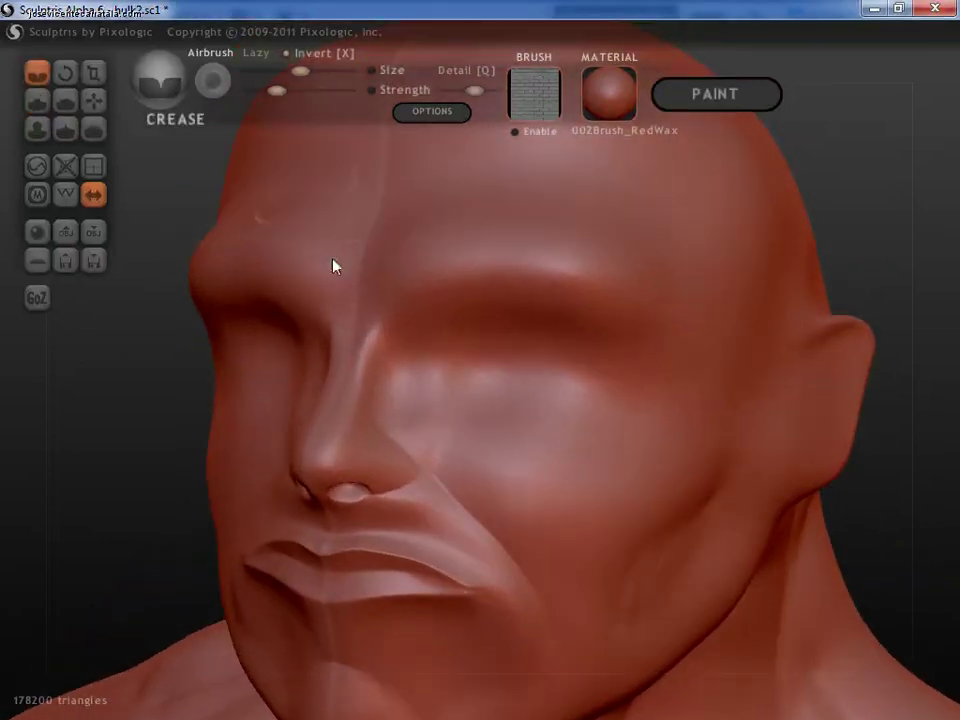
pyautogui.moveTo(422, 304)
pyautogui.mouseDown()
pyautogui.moveTo(482, 294)
pyautogui.moveTo(626, 306)
pyautogui.moveTo(656, 319)
pyautogui.moveTo(675, 344)
pyautogui.moveTo(639, 328)
pyautogui.moveTo(681, 334)
pyautogui.moveTo(681, 364)
pyautogui.moveTo(639, 311)
pyautogui.moveTo(546, 289)
pyautogui.moveTo(418, 304)
pyautogui.mouseUp()
pyautogui.moveTo(418, 304)
pyautogui.mouseDown(button='right')
pyautogui.moveTo(450, 315)
pyautogui.moveTo(452, 306)
pyautogui.moveTo(341, 306)
pyautogui.moveTo(364, 375)
pyautogui.moveTo(470, 340)
pyautogui.mouseUp(button='right')
# - Blend the brow ridge into the eye socket with the Smooth brush, then zoom in on the eye
pyautogui.click(93, 132)
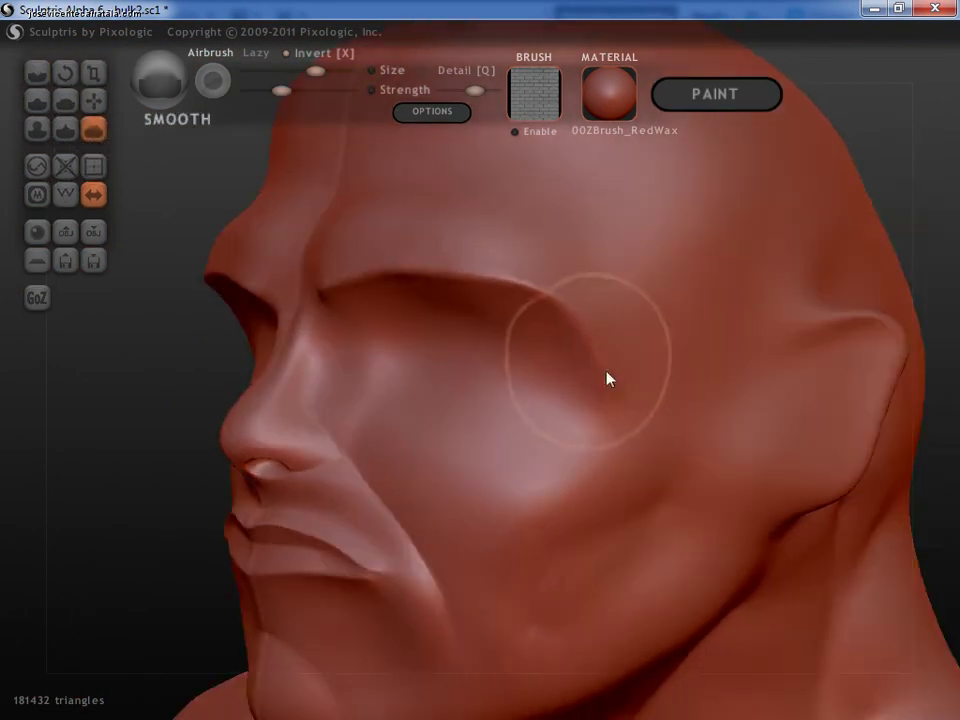
pyautogui.moveTo(607, 379)
pyautogui.mouseDown()
pyautogui.moveTo(508, 279)
pyautogui.moveTo(369, 287)
pyautogui.moveTo(485, 306)
pyautogui.mouseUp()
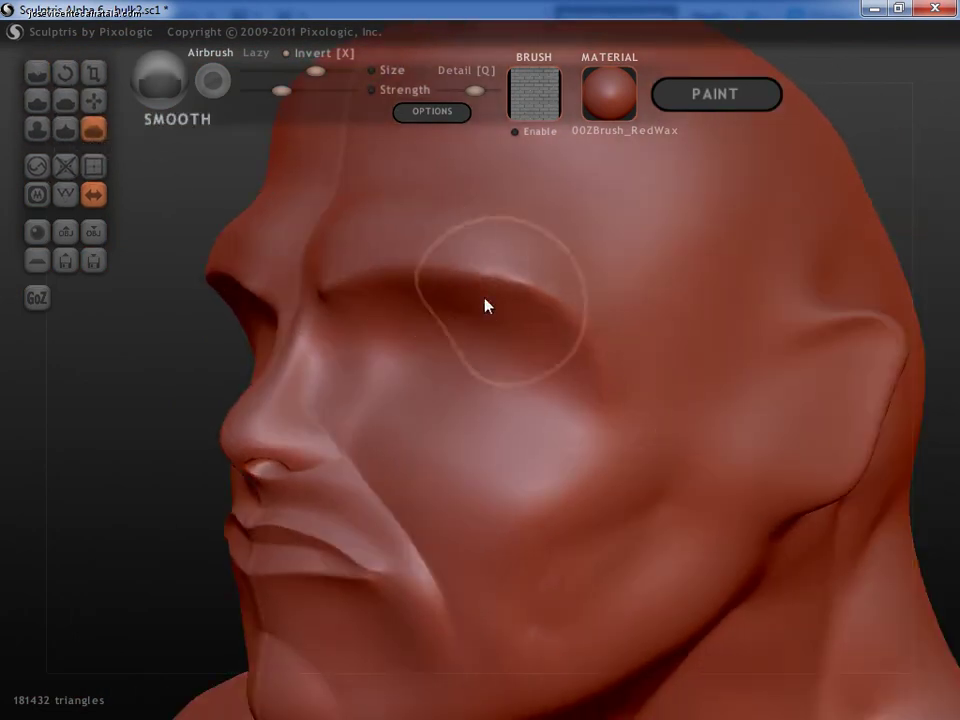
pyautogui.moveTo(485, 305)
pyautogui.mouseDown(button='right')
pyautogui.moveTo(538, 300)
pyautogui.moveTo(446, 332)
pyautogui.moveTo(456, 298)
pyautogui.moveTo(461, 369)
pyautogui.moveTo(501, 339)
pyautogui.moveTo(435, 332)
pyautogui.moveTo(446, 369)
pyautogui.moveTo(456, 354)
pyautogui.moveTo(433, 392)
pyautogui.moveTo(444, 346)
pyautogui.moveTo(450, 369)
pyautogui.moveTo(459, 349)
pyautogui.mouseUp(button='right')
pyautogui.scroll(1, 474, 343)
pyautogui.scroll(1, 474, 343)
pyautogui.scroll(1, 449, 346)
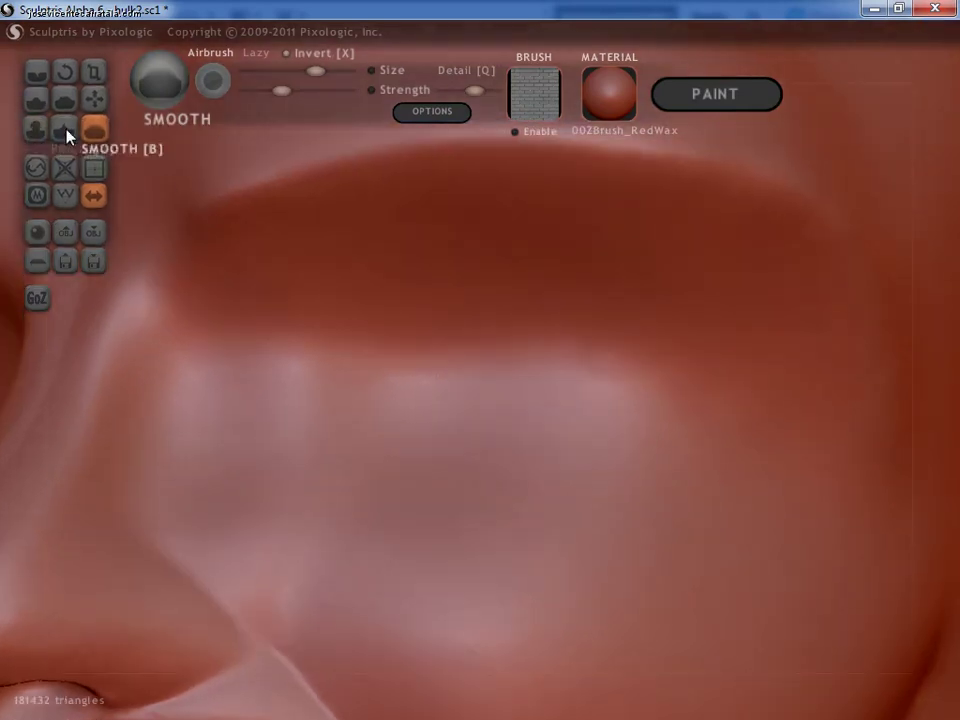
# - Build a rounded eyeball bulge under the brow with Draw brush strokes
pyautogui.click(35, 104)
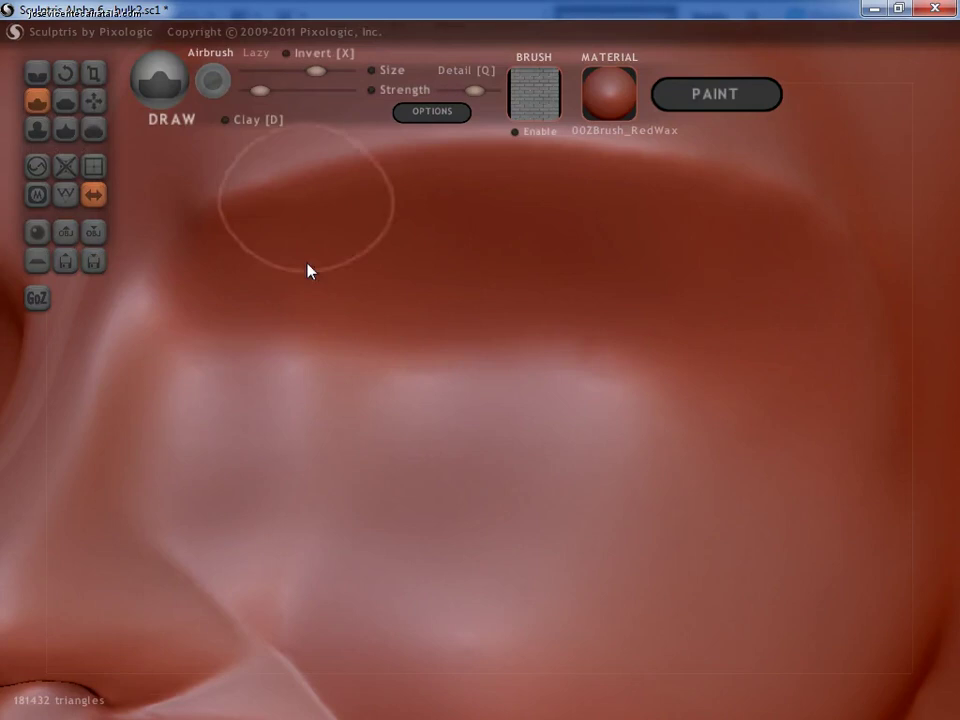
pyautogui.moveTo(358, 373)
pyautogui.mouseDown()
pyautogui.moveTo(577, 380)
pyautogui.moveTo(484, 364)
pyautogui.moveTo(371, 388)
pyautogui.moveTo(519, 422)
pyautogui.moveTo(443, 444)
pyautogui.moveTo(424, 420)
pyautogui.moveTo(489, 343)
pyautogui.mouseUp()
pyautogui.scroll(-3, 411, 392)
pyautogui.scroll(-2, 415, 399)
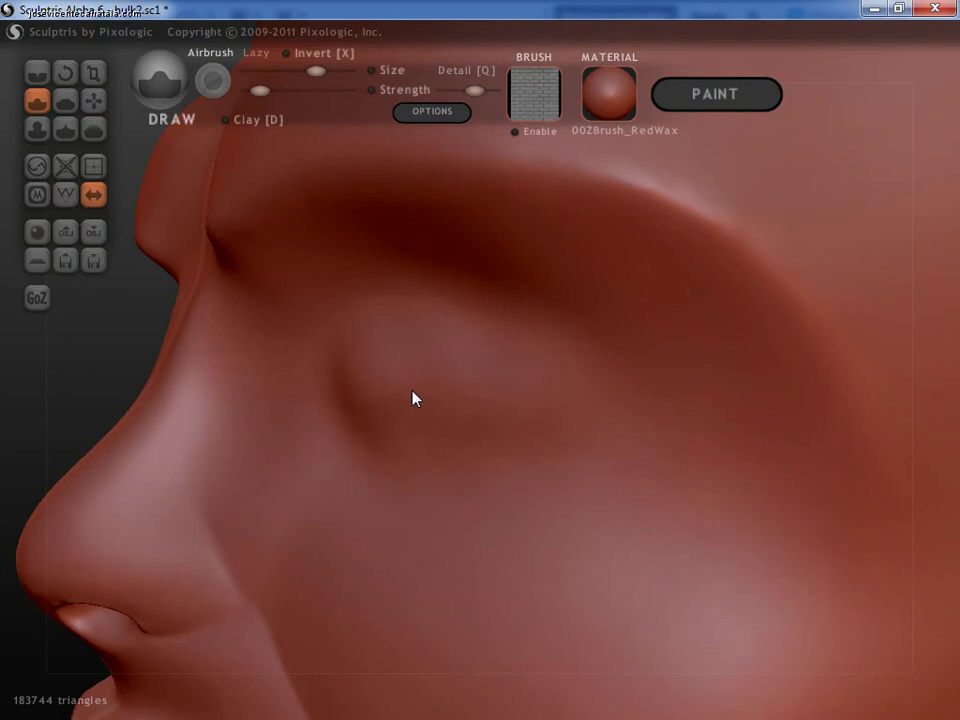
pyautogui.moveTo(379, 371)
pyautogui.mouseDown()
pyautogui.moveTo(536, 403)
pyautogui.moveTo(435, 452)
pyautogui.moveTo(358, 417)
pyautogui.moveTo(437, 351)
pyautogui.moveTo(531, 396)
pyautogui.moveTo(459, 448)
pyautogui.mouseUp()
pyautogui.moveTo(459, 448); pyautogui.dragTo(545, 415, button='right')
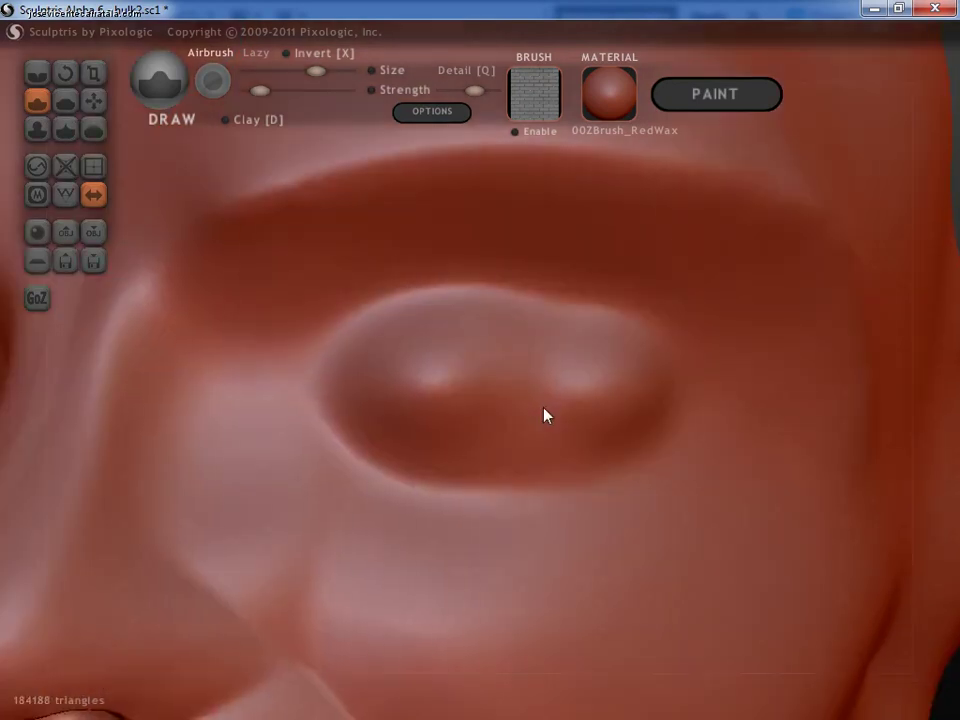
# - Turn the head to compare both eyes and add more volume to the eye bulge
pyautogui.scroll(-5, 433, 435)
pyautogui.moveTo(471, 416)
pyautogui.mouseDown(button='right')
pyautogui.moveTo(542, 411)
pyautogui.moveTo(474, 392)
pyautogui.mouseUp(button='right')
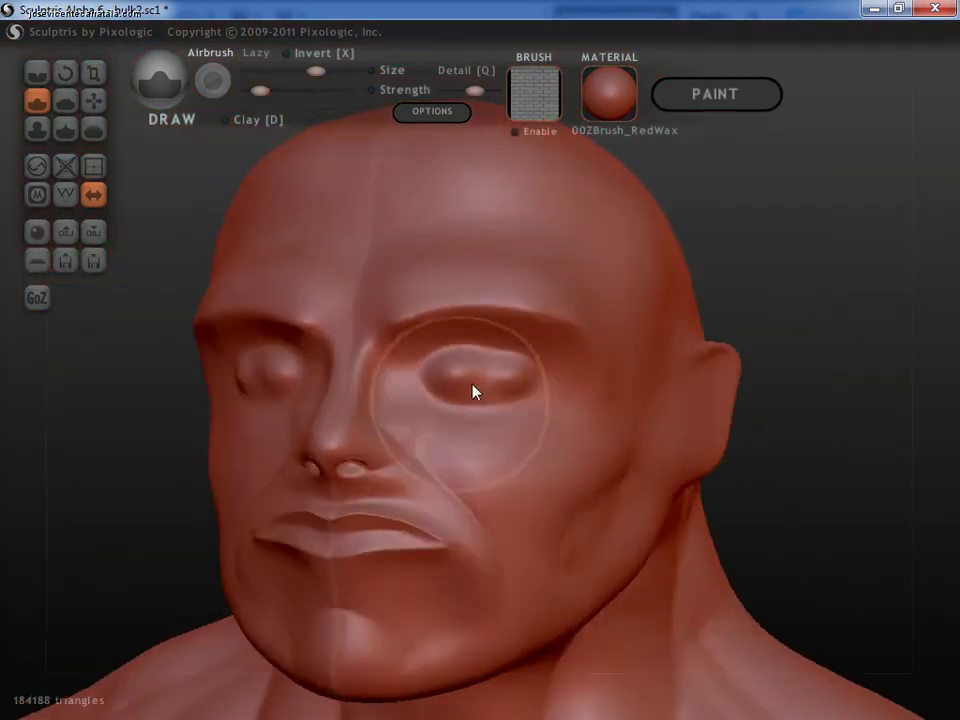
pyautogui.scroll(3, 486, 390)
pyautogui.moveTo(495, 405); pyautogui.dragTo(497, 399)
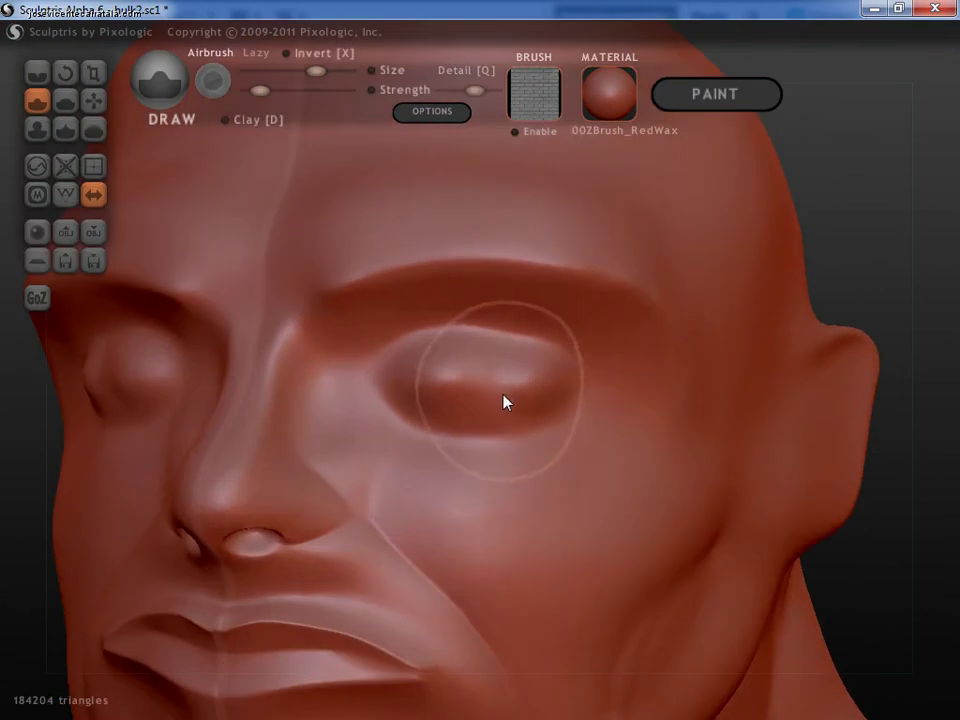
pyautogui.moveTo(504, 402)
pyautogui.mouseDown(button='right')
pyautogui.moveTo(456, 422)
pyautogui.moveTo(435, 411)
pyautogui.mouseUp(button='right')
pyautogui.scroll(5, 459, 422)
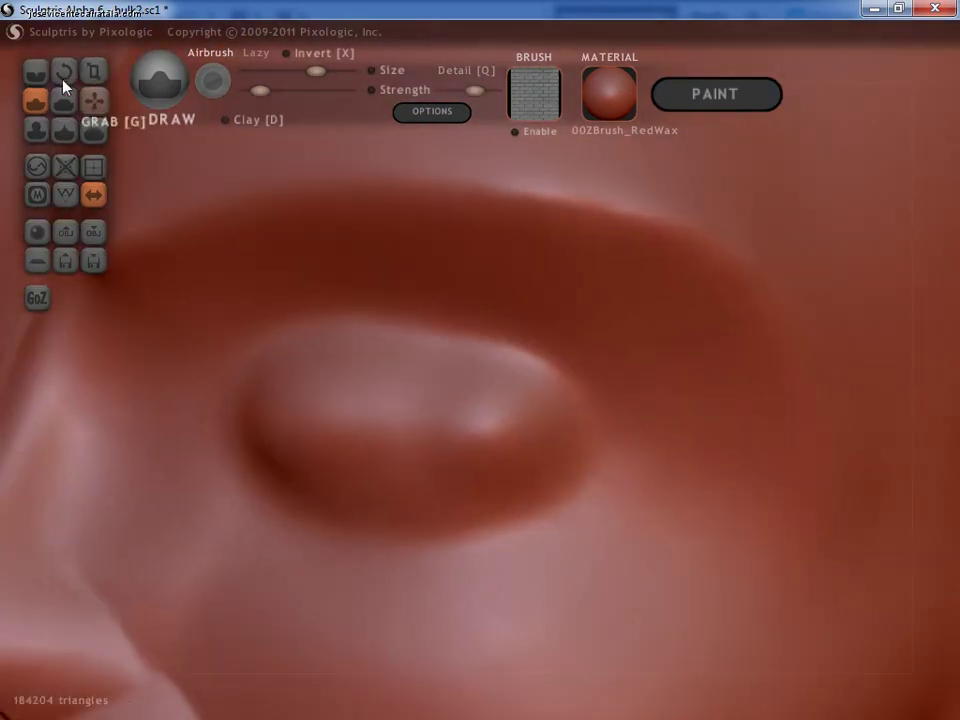
# - Crease the upper edge of the eye bulge with the Crease brush
pyautogui.click(36, 72)
pyautogui.moveTo(225, 400)
pyautogui.mouseDown()
pyautogui.moveTo(406, 356)
pyautogui.moveTo(577, 417)
pyautogui.moveTo(454, 354)
pyautogui.moveTo(377, 339)
pyautogui.moveTo(318, 344)
pyautogui.moveTo(229, 392)
pyautogui.moveTo(212, 414)
pyautogui.moveTo(228, 432)
pyautogui.moveTo(210, 431)
pyautogui.moveTo(231, 456)
pyautogui.moveTo(281, 499)
pyautogui.moveTo(358, 527)
pyautogui.moveTo(426, 527)
pyautogui.moveTo(519, 499)
pyautogui.moveTo(594, 454)
pyautogui.moveTo(486, 504)
pyautogui.moveTo(328, 512)
pyautogui.moveTo(248, 474)
pyautogui.moveTo(197, 426)
pyautogui.moveTo(238, 448)
pyautogui.moveTo(216, 413)
pyautogui.moveTo(319, 358)
pyautogui.moveTo(497, 373)
pyautogui.moveTo(589, 422)
pyautogui.mouseUp()
# - Continue the crease along the upper eyelid and zoom in close on the eye
pyautogui.moveTo(589, 422)
pyautogui.mouseDown(button='right')
pyautogui.moveTo(489, 465)
pyautogui.moveTo(512, 446)
pyautogui.moveTo(804, 439)
pyautogui.moveTo(546, 450)
pyautogui.mouseUp(button='right')
pyautogui.scroll(3, 437, 466)
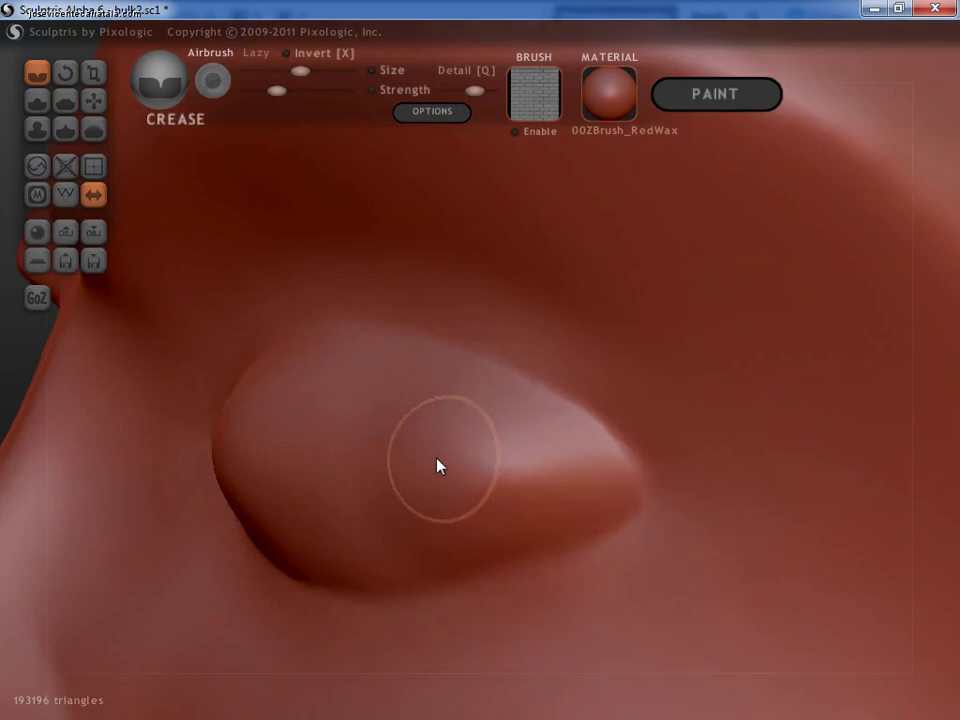
pyautogui.scroll(2, 410, 440)
pyautogui.scroll(2, 313, 437)
pyautogui.scroll(2, 340, 447)
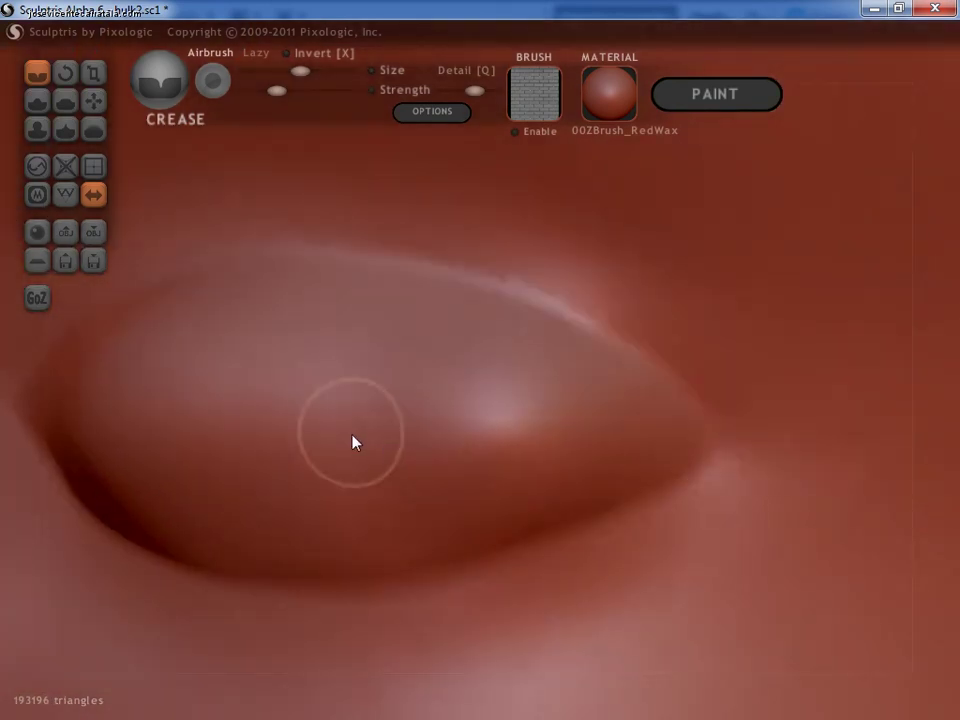
pyautogui.scroll(1, 352, 441)
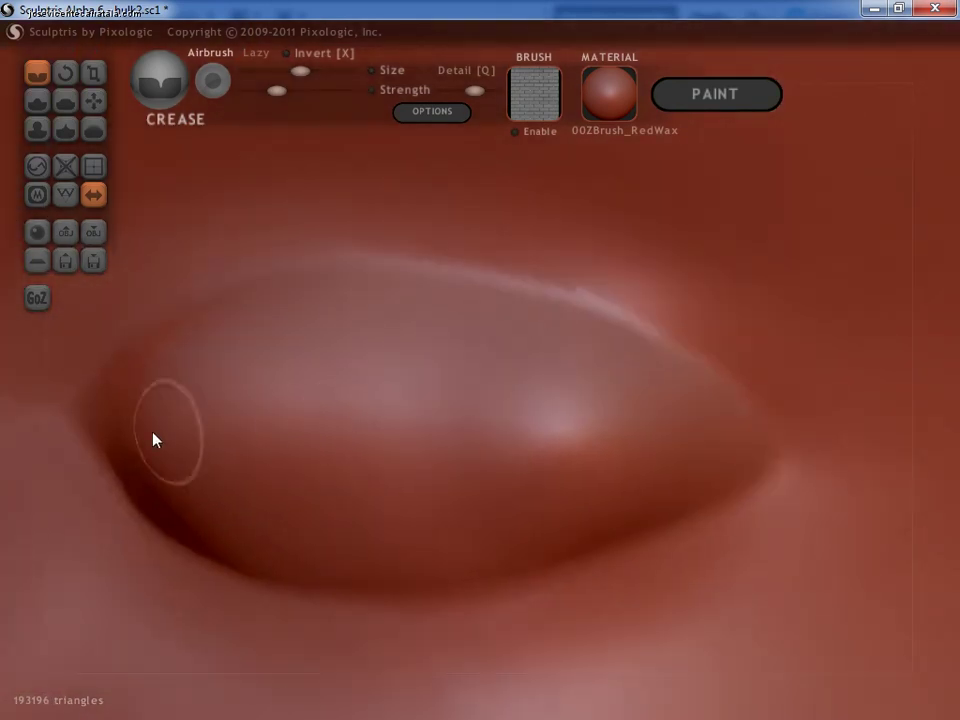
# - Undo a stray crease and carve the eyelid seam across the whole eye bulge
pyautogui.moveTo(153, 438)
pyautogui.mouseDown()
pyautogui.moveTo(120, 424)
pyautogui.moveTo(294, 414)
pyautogui.mouseUp()
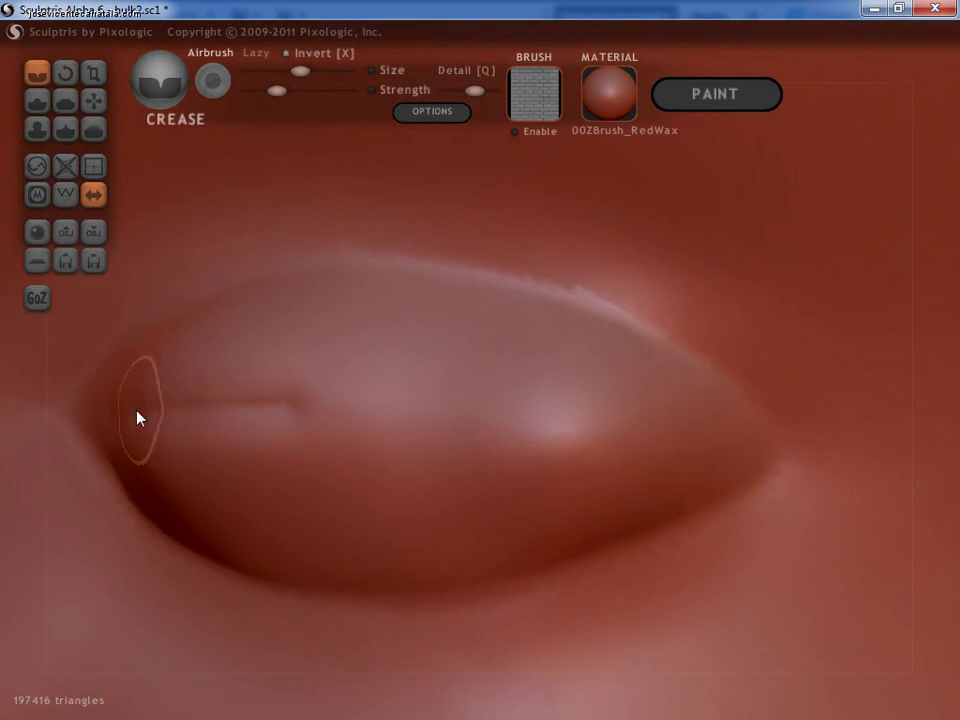
pyautogui.hotkey('ctrl', 'z')
pyautogui.moveTo(130, 410)
pyautogui.mouseDown()
pyautogui.moveTo(375, 395)
pyautogui.moveTo(624, 422)
pyautogui.moveTo(769, 459)
pyautogui.moveTo(568, 414)
pyautogui.moveTo(426, 397)
pyautogui.moveTo(109, 403)
pyautogui.moveTo(118, 411)
pyautogui.moveTo(191, 399)
pyautogui.moveTo(119, 459)
pyautogui.moveTo(219, 544)
pyautogui.moveTo(409, 580)
pyautogui.moveTo(619, 536)
pyautogui.moveTo(709, 499)
pyautogui.moveTo(757, 463)
pyautogui.mouseUp()
pyautogui.moveTo(757, 463)
pyautogui.mouseDown(button='right')
pyautogui.moveTo(452, 435)
pyautogui.moveTo(527, 454)
pyautogui.mouseUp(button='right')
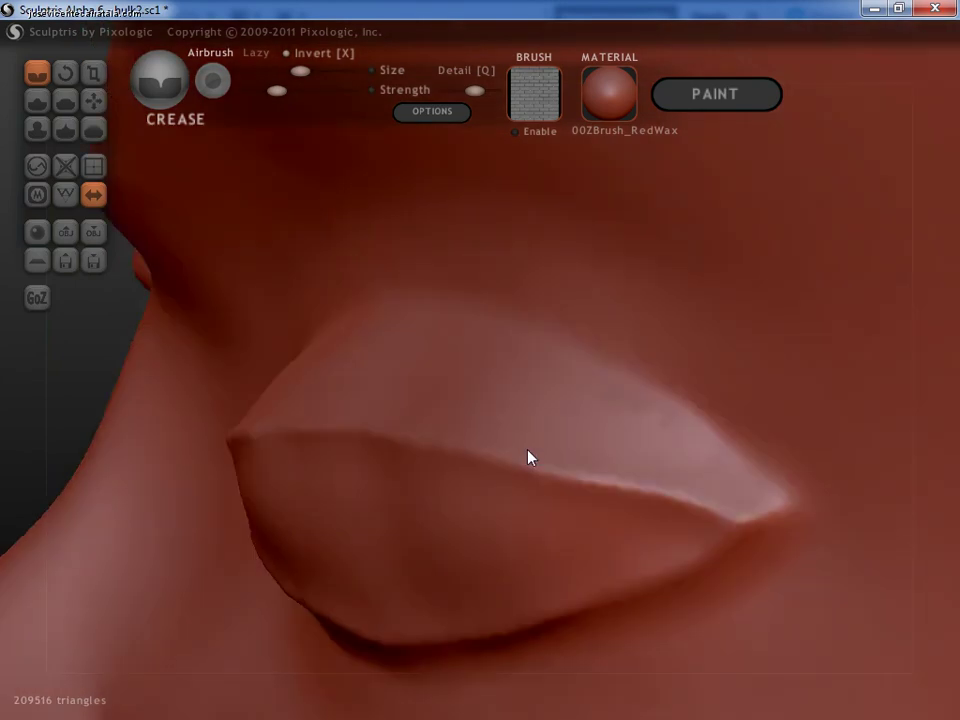
# - From a zoomed front view, deepen the groove along the upper lid
pyautogui.scroll(-3, 538, 469)
pyautogui.scroll(-3, 283, 471)
pyautogui.moveTo(283, 471); pyautogui.dragTo(450, 482, button='right')
pyautogui.scroll(-3, 386, 480)
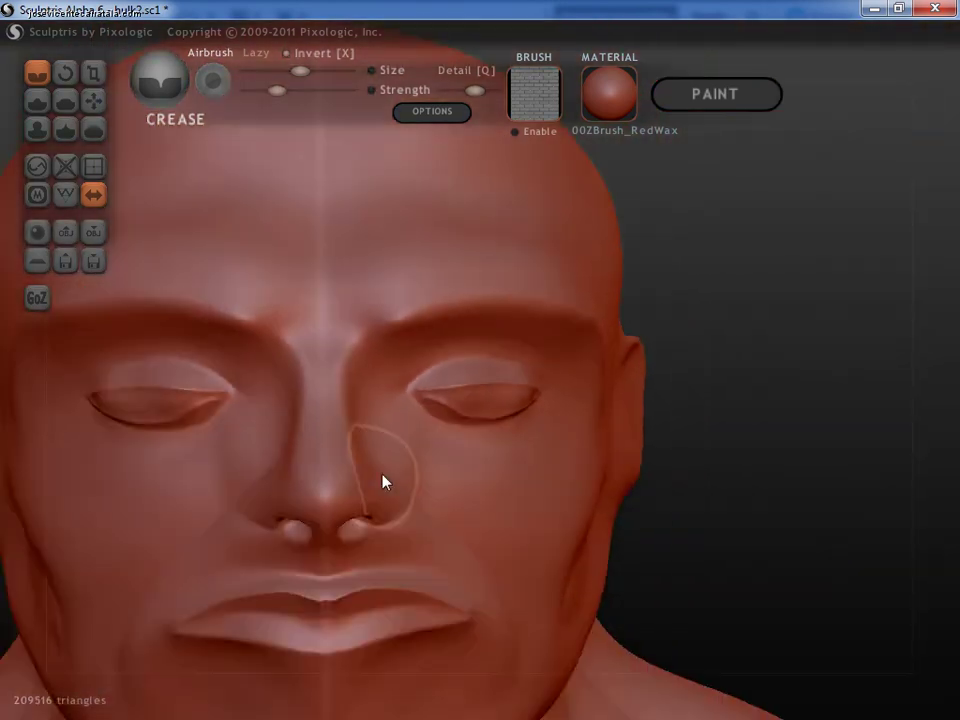
pyautogui.moveTo(386, 480)
pyautogui.mouseDown(button='right')
pyautogui.moveTo(399, 476)
pyautogui.moveTo(379, 330)
pyautogui.mouseUp(button='right')
pyautogui.scroll(5, 503, 417)
pyautogui.scroll(3, 503, 417)
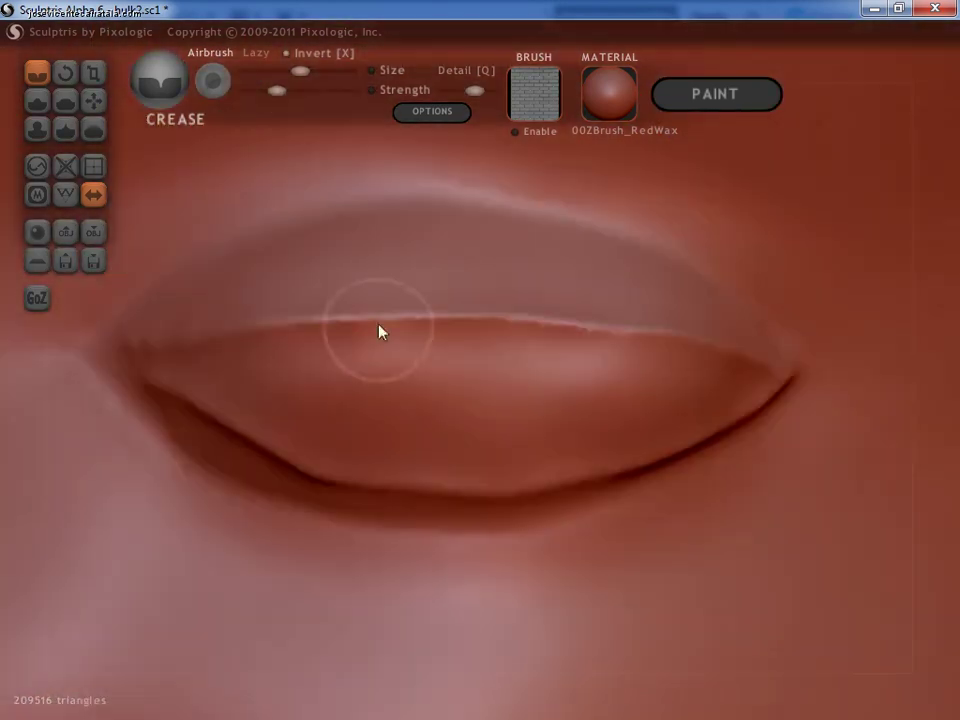
pyautogui.scroll(2, 199, 360)
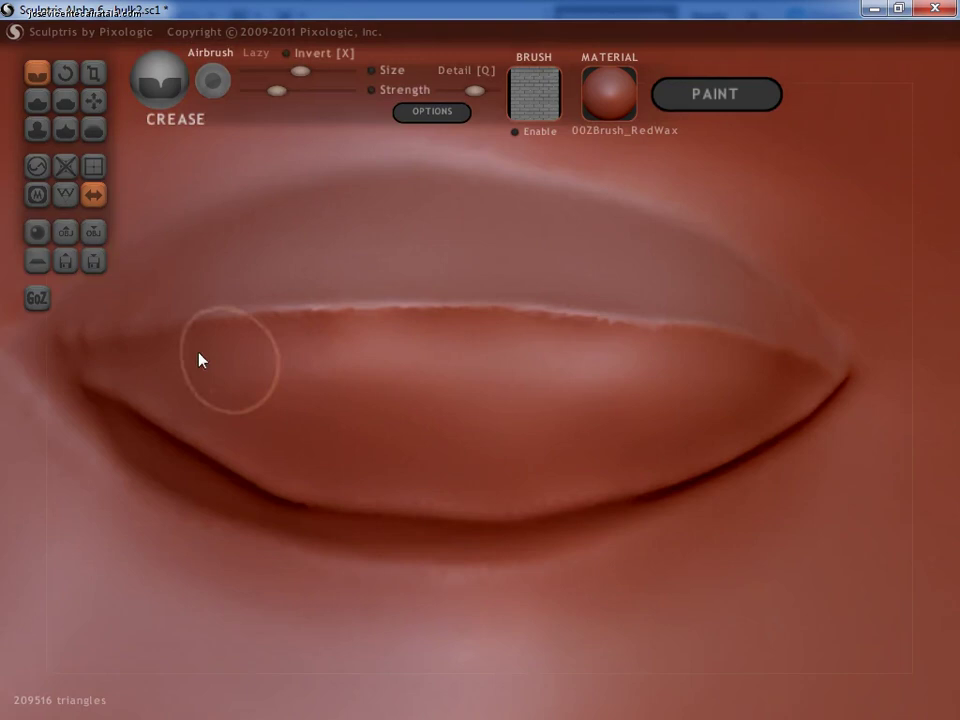
pyautogui.scroll(2, 146, 358)
pyautogui.moveTo(62, 360)
pyautogui.mouseDown()
pyautogui.moveTo(281, 336)
pyautogui.moveTo(471, 336)
pyautogui.moveTo(913, 373)
pyautogui.mouseUp()
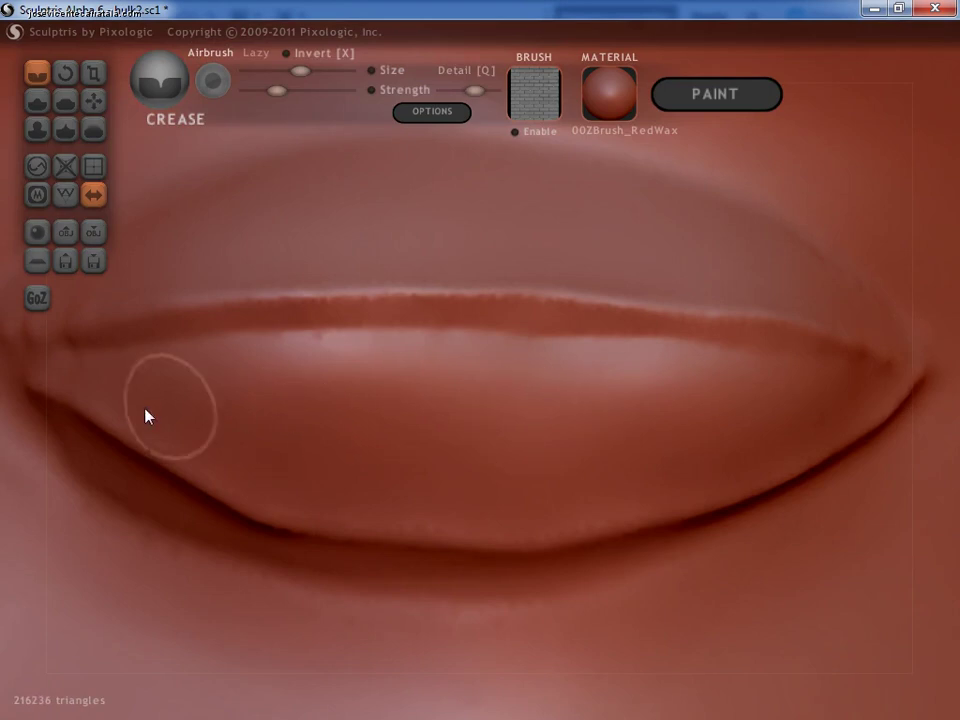
# - Crease the left and right corners of the eye
pyautogui.moveTo(66, 386)
pyautogui.mouseDown()
pyautogui.moveTo(236, 484)
pyautogui.moveTo(328, 508)
pyautogui.moveTo(456, 519)
pyautogui.moveTo(654, 495)
pyautogui.moveTo(864, 423)
pyautogui.moveTo(917, 381)
pyautogui.mouseUp()
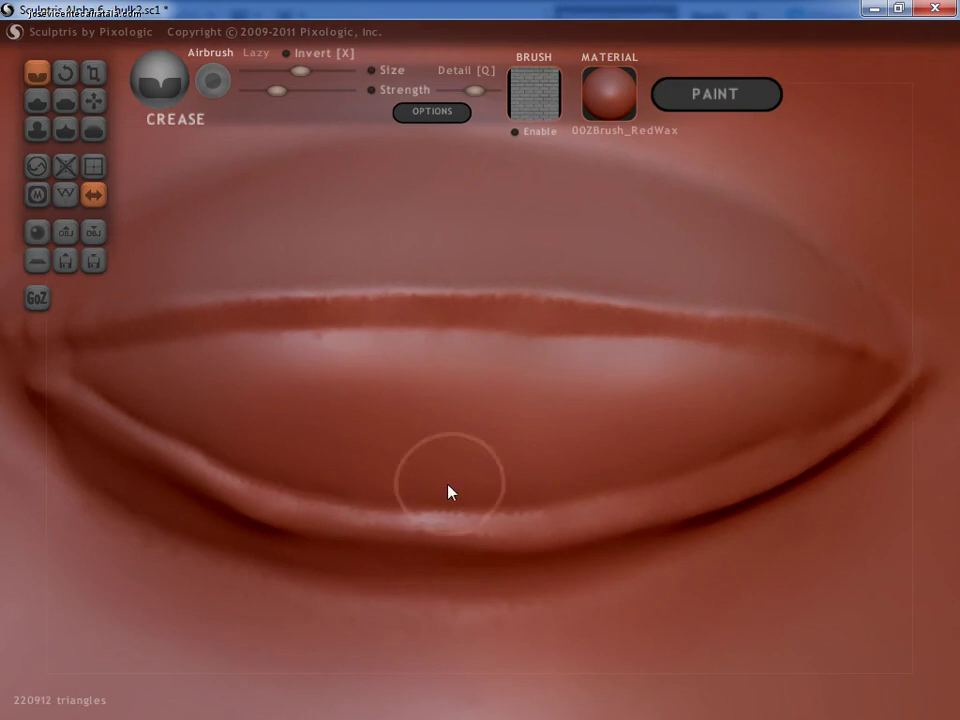
pyautogui.scroll(-3, 450, 493)
pyautogui.moveTo(450, 493)
pyautogui.mouseDown(button='right')
pyautogui.moveTo(238, 506)
pyautogui.moveTo(284, 478)
pyautogui.moveTo(407, 461)
pyautogui.moveTo(373, 484)
pyautogui.mouseUp(button='right')
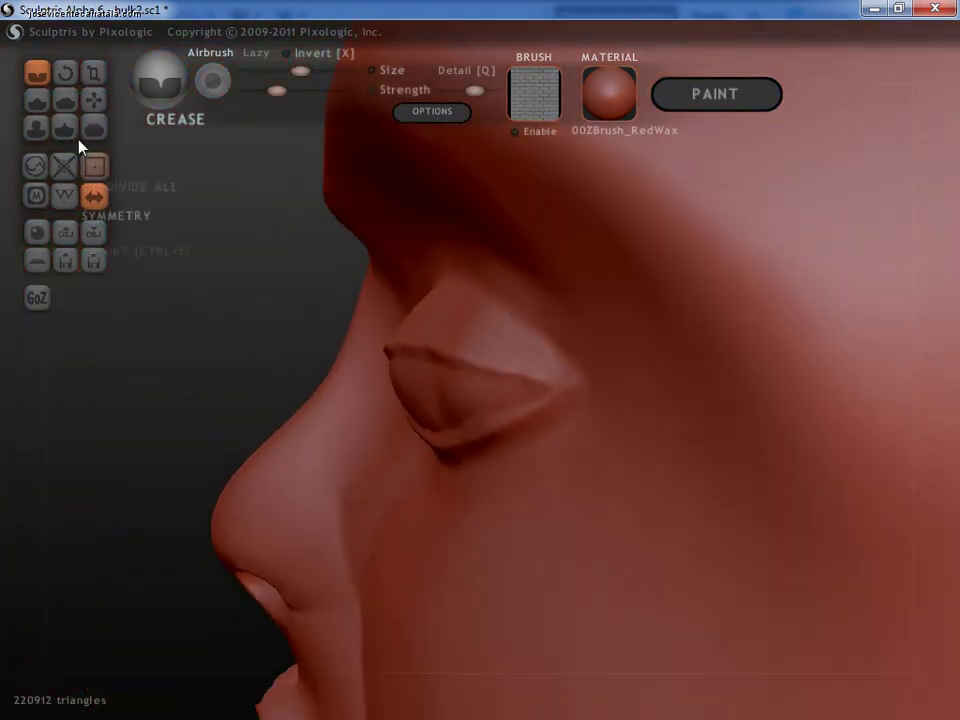
# - Pull the eye area and inner eyelid into a wider shape with the Grab brush
pyautogui.click(93, 100)
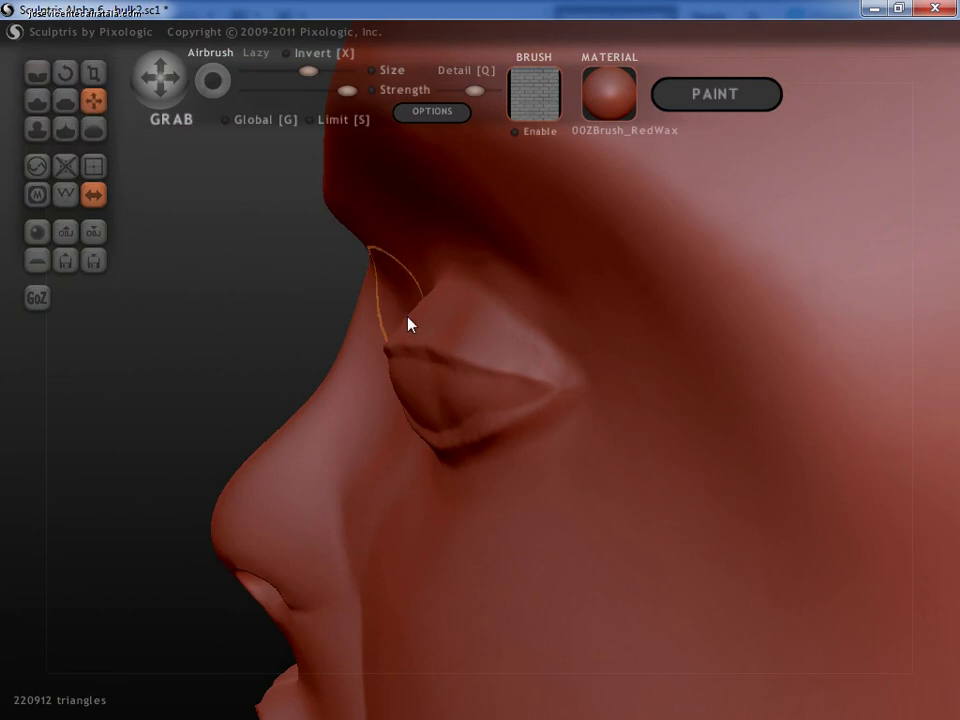
pyautogui.scroll(-2, 410, 330)
pyautogui.moveTo(449, 371); pyautogui.dragTo(461, 369)
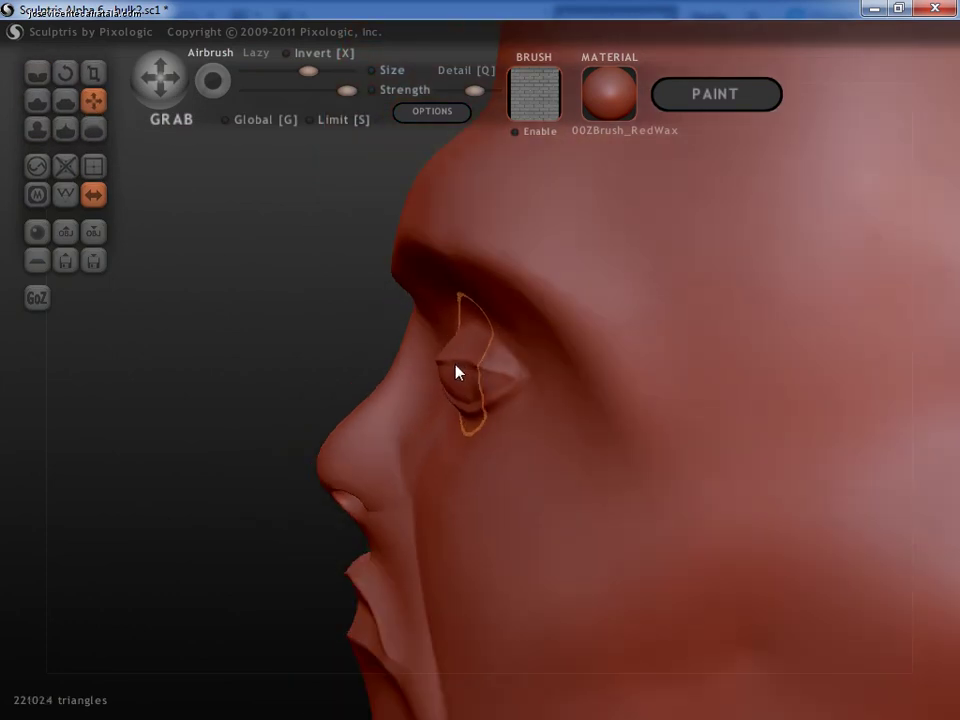
pyautogui.moveTo(461, 369)
pyautogui.mouseDown(button='right')
pyautogui.moveTo(631, 403)
pyautogui.moveTo(628, 381)
pyautogui.moveTo(594, 360)
pyautogui.moveTo(634, 371)
pyautogui.moveTo(553, 339)
pyautogui.moveTo(495, 407)
pyautogui.moveTo(630, 467)
pyautogui.mouseUp(button='right')
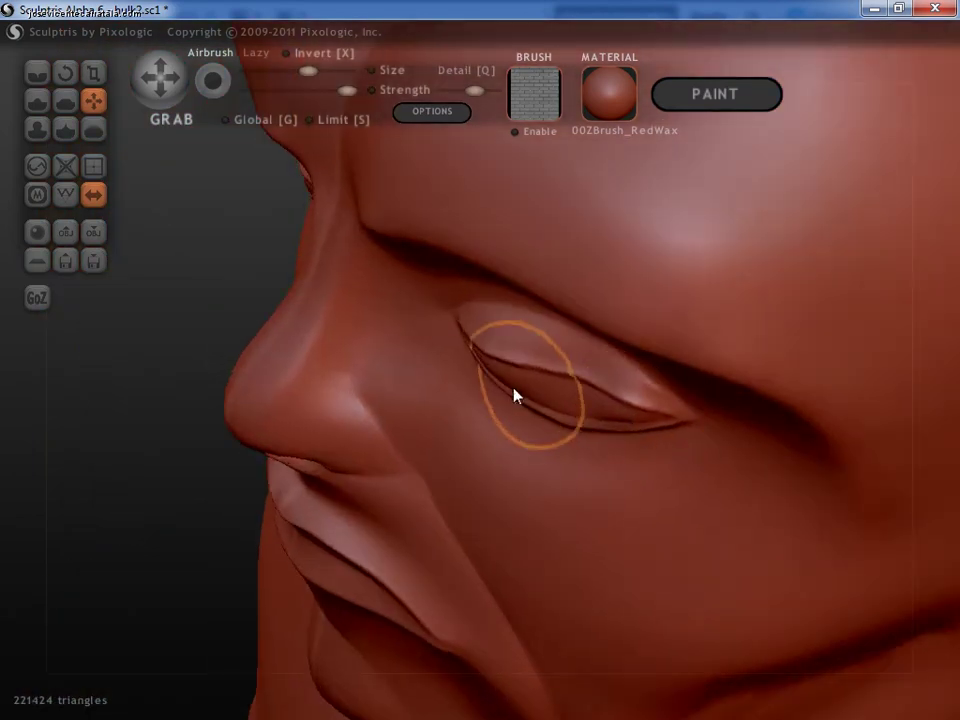
pyautogui.moveTo(516, 392)
pyautogui.mouseDown()
pyautogui.moveTo(495, 360)
pyautogui.moveTo(619, 409)
pyautogui.mouseUp()
pyautogui.moveTo(619, 409)
pyautogui.mouseDown(button='right')
pyautogui.moveTo(636, 375)
pyautogui.moveTo(506, 484)
pyautogui.mouseUp(button='right')
# - From a frontal view, thicken the upper eyelid rim and pull the lower eyelid edge into shape
pyautogui.moveTo(506, 484); pyautogui.dragTo(527, 446)
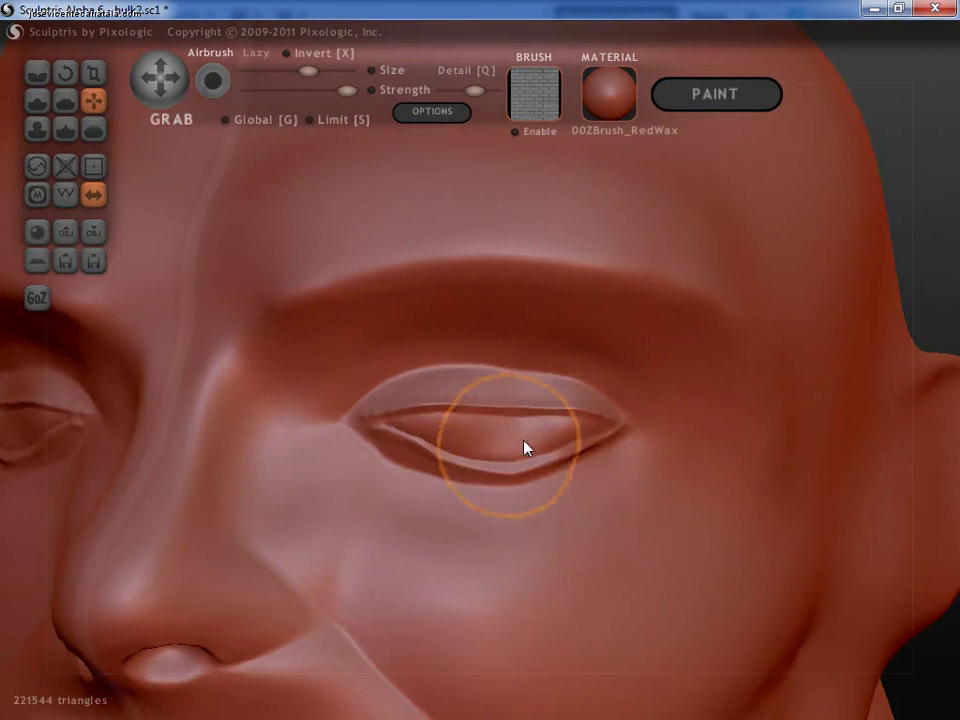
pyautogui.scroll(2, 527, 446)
pyautogui.moveTo(465, 416)
pyautogui.mouseDown()
pyautogui.moveTo(407, 478)
pyautogui.moveTo(398, 447)
pyautogui.moveTo(379, 521)
pyautogui.moveTo(429, 450)
pyautogui.moveTo(571, 447)
pyautogui.mouseUp()
pyautogui.scroll(2, 398, 447)
pyautogui.moveTo(628, 394); pyautogui.dragTo(576, 409)
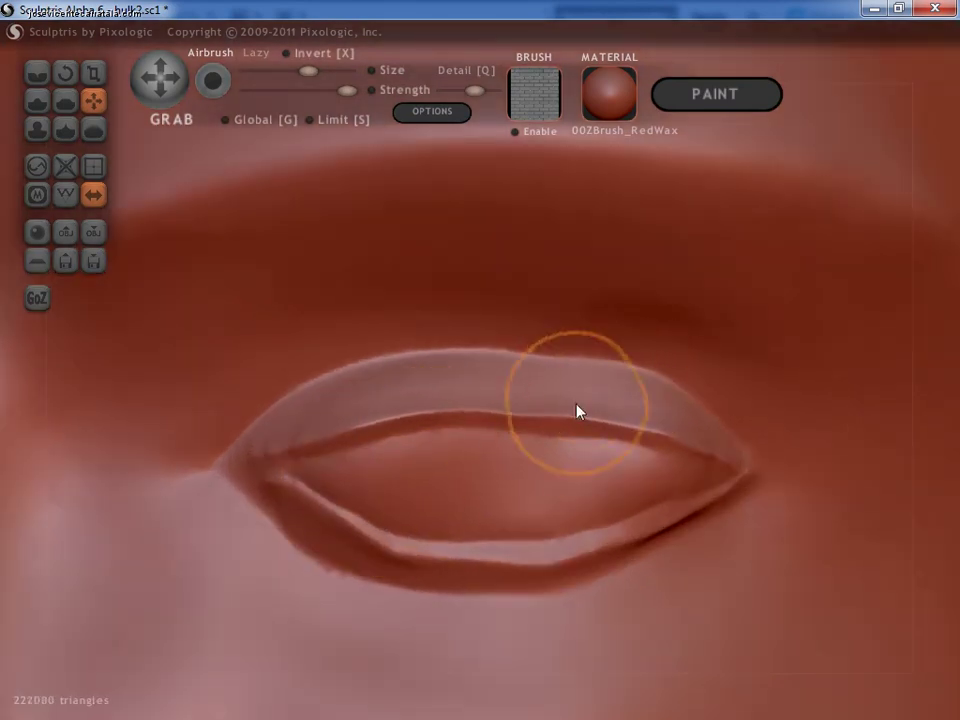
pyautogui.scroll(-2, 576, 409)
pyautogui.moveTo(508, 364)
pyautogui.mouseDown()
pyautogui.moveTo(463, 364)
pyautogui.moveTo(424, 379)
pyautogui.mouseUp()
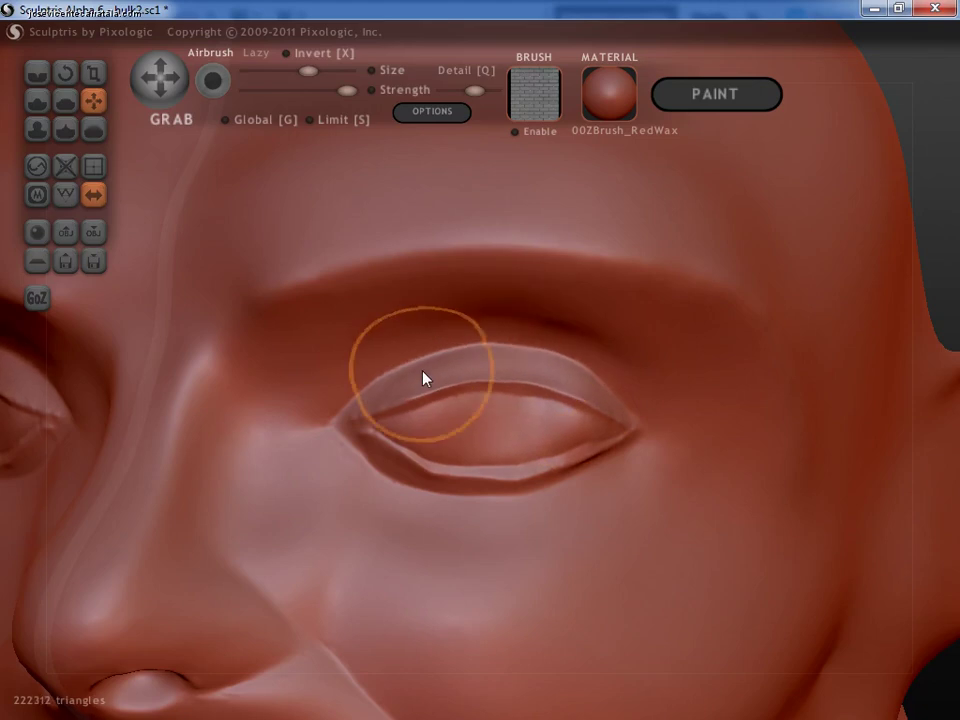
pyautogui.moveTo(414, 456)
pyautogui.mouseDown()
pyautogui.moveTo(528, 481)
pyautogui.moveTo(617, 454)
pyautogui.mouseUp()
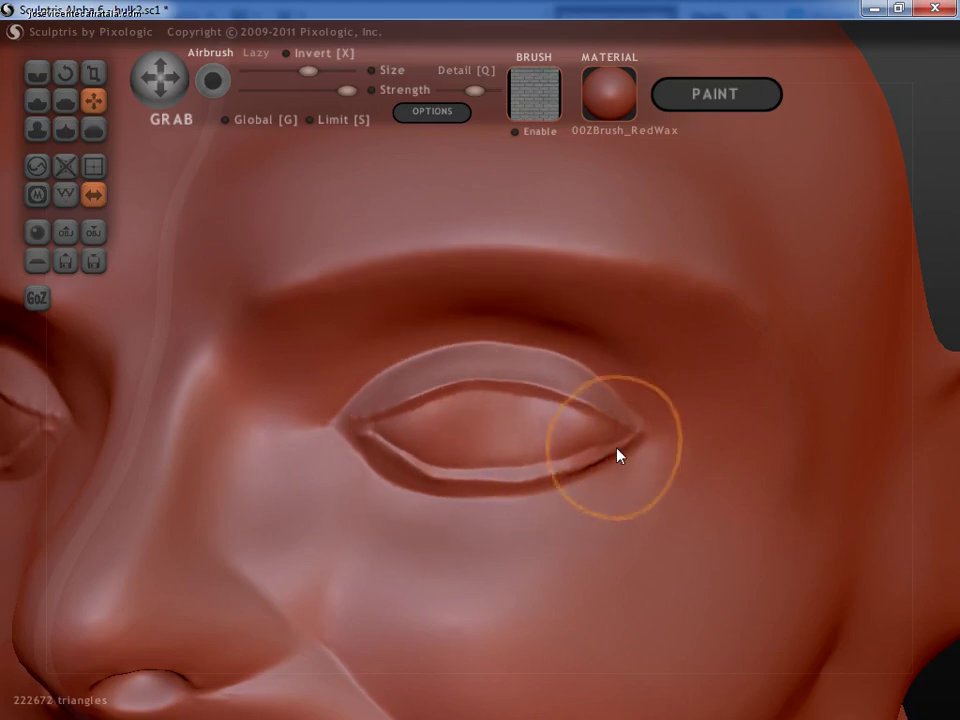
# - Activate the Smooth brush and orbit around the eye, checking it from the side and front
pyautogui.click(93, 129)
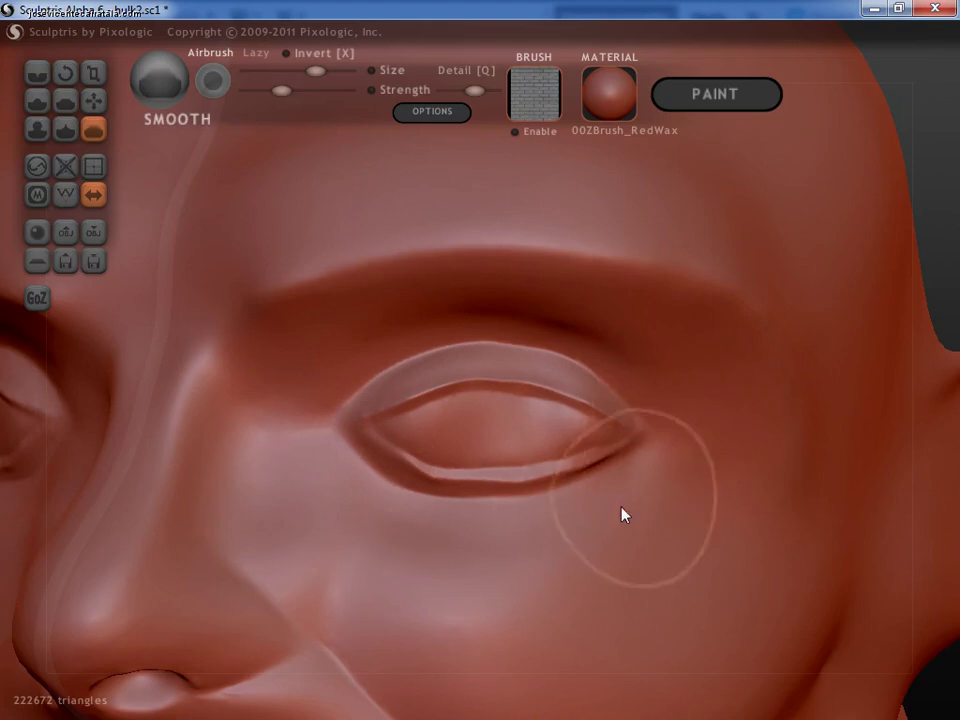
pyautogui.scroll(3, 474, 529)
pyautogui.scroll(3, 432, 471)
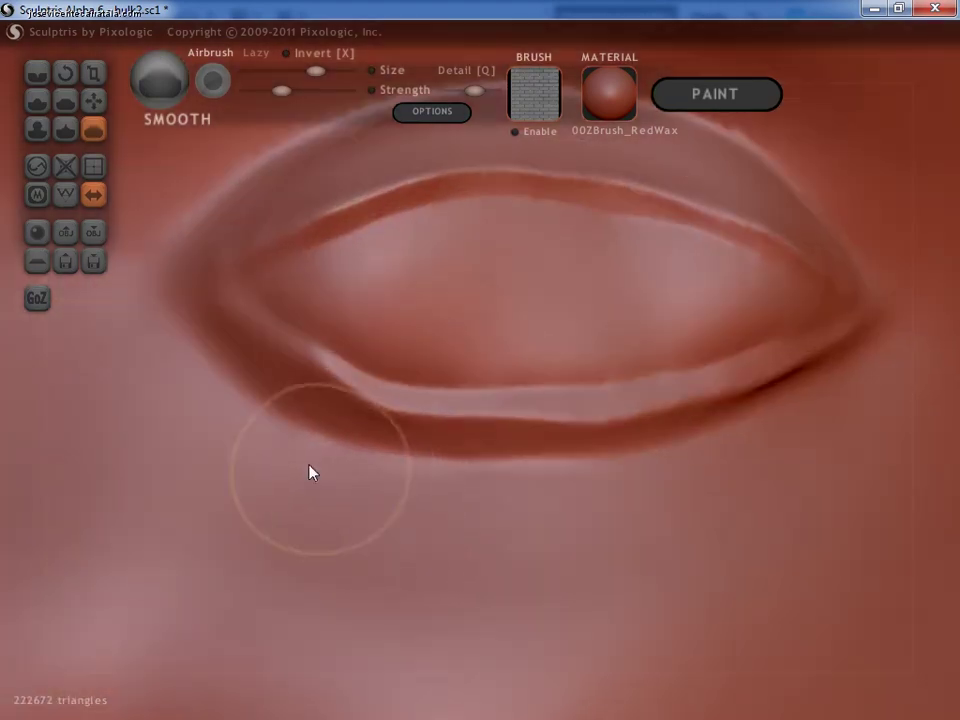
pyautogui.moveTo(686, 525); pyautogui.dragTo(540, 509, button='right')
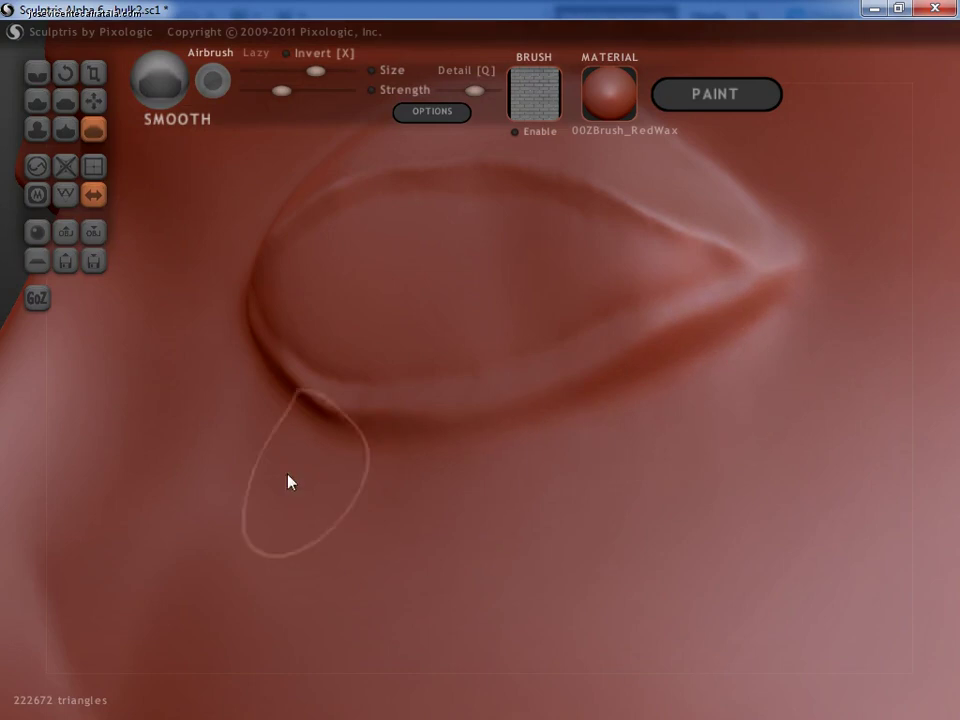
pyautogui.moveTo(461, 416)
pyautogui.mouseDown(button='right')
pyautogui.moveTo(352, 443)
pyautogui.moveTo(414, 416)
pyautogui.mouseUp(button='right')
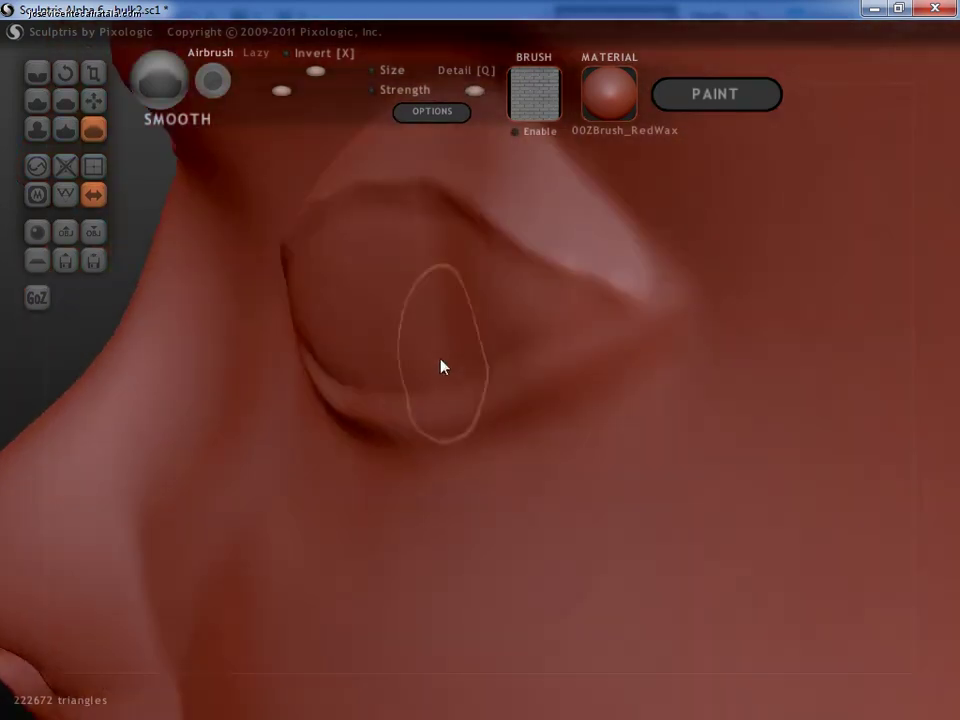
pyautogui.moveTo(441, 366)
pyautogui.mouseDown(button='right')
pyautogui.moveTo(495, 474)
pyautogui.moveTo(593, 460)
pyautogui.mouseUp(button='right')
pyautogui.scroll(-2, 593, 460)
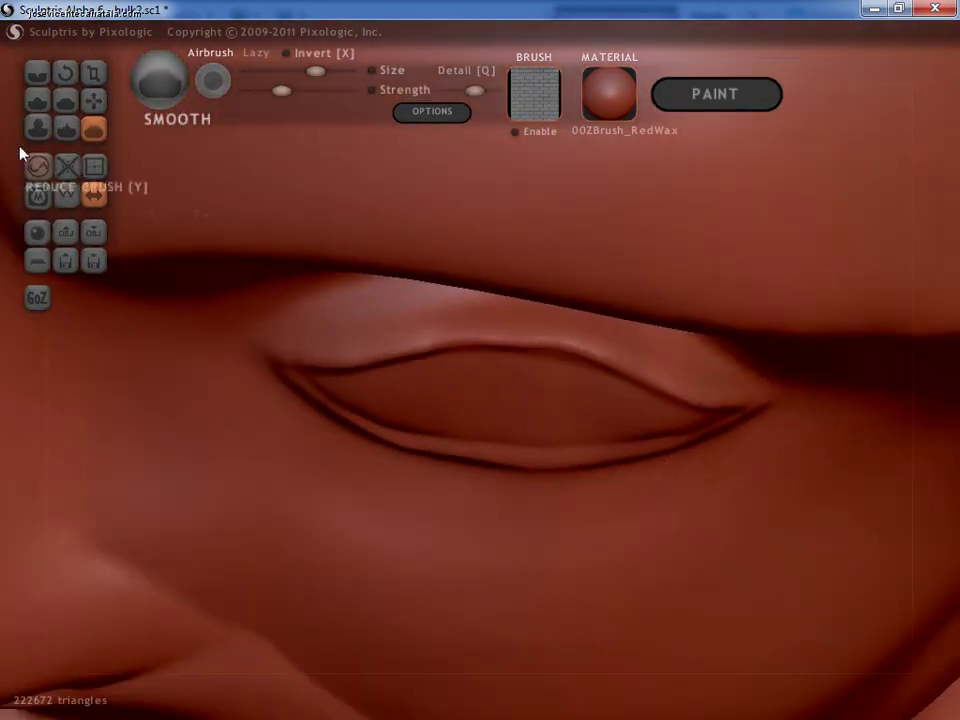
# - Reshape the inner eye corner and nudge the eyelid toward the eye centre with Grab
pyautogui.click(93, 101)
pyautogui.scroll(-3, 323, 388)
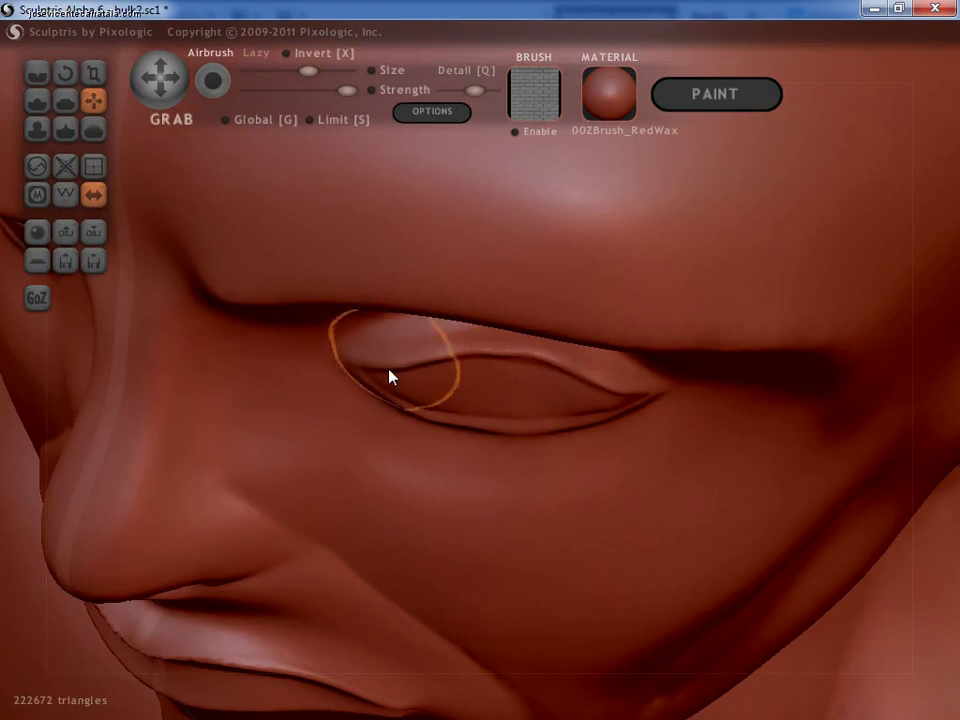
pyautogui.moveTo(390, 377); pyautogui.dragTo(377, 377)
pyautogui.moveTo(651, 392); pyautogui.dragTo(448, 418)
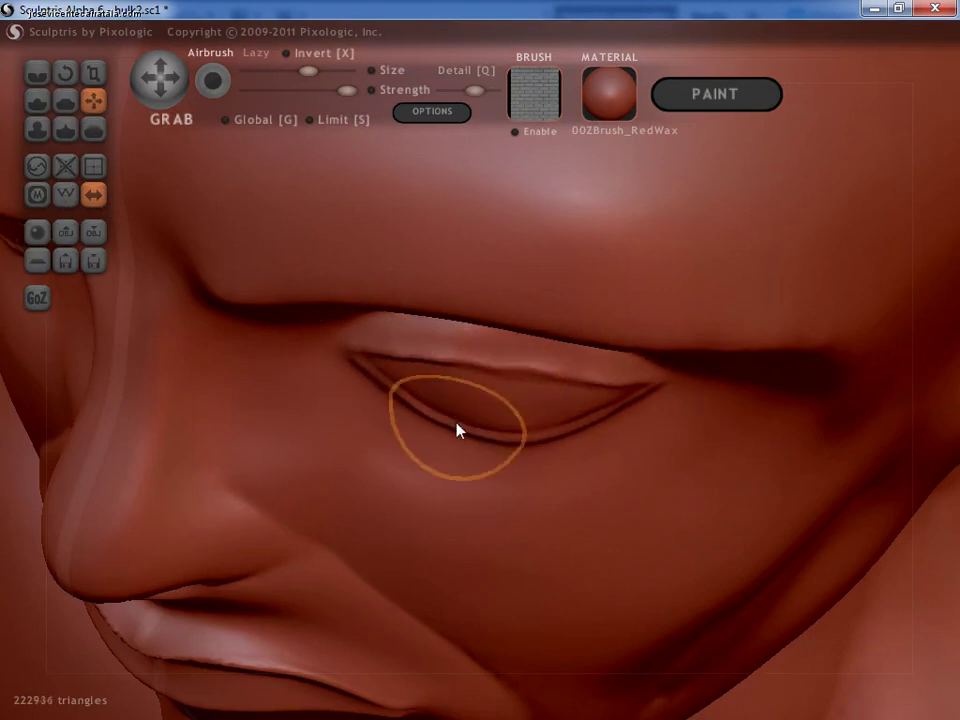
# - Orbit to a side profile showing the whole head and ear, then zoom in
pyautogui.moveTo(490, 450); pyautogui.dragTo(390, 407, button='right')
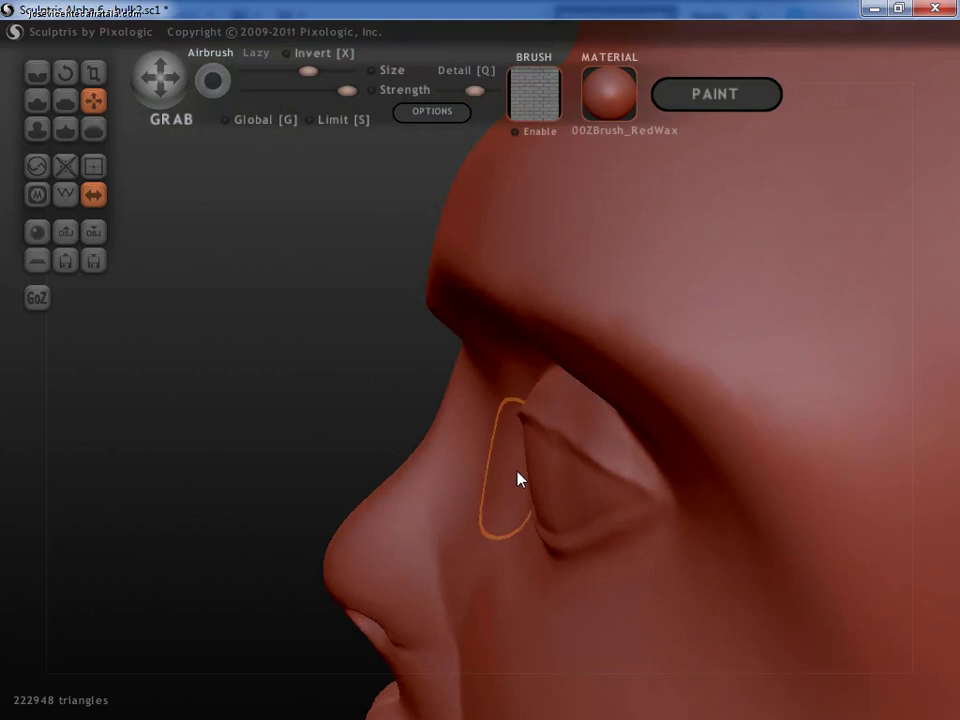
pyautogui.moveTo(516, 476)
pyautogui.mouseDown(button='right')
pyautogui.moveTo(491, 394)
pyautogui.moveTo(530, 401)
pyautogui.mouseUp(button='right')
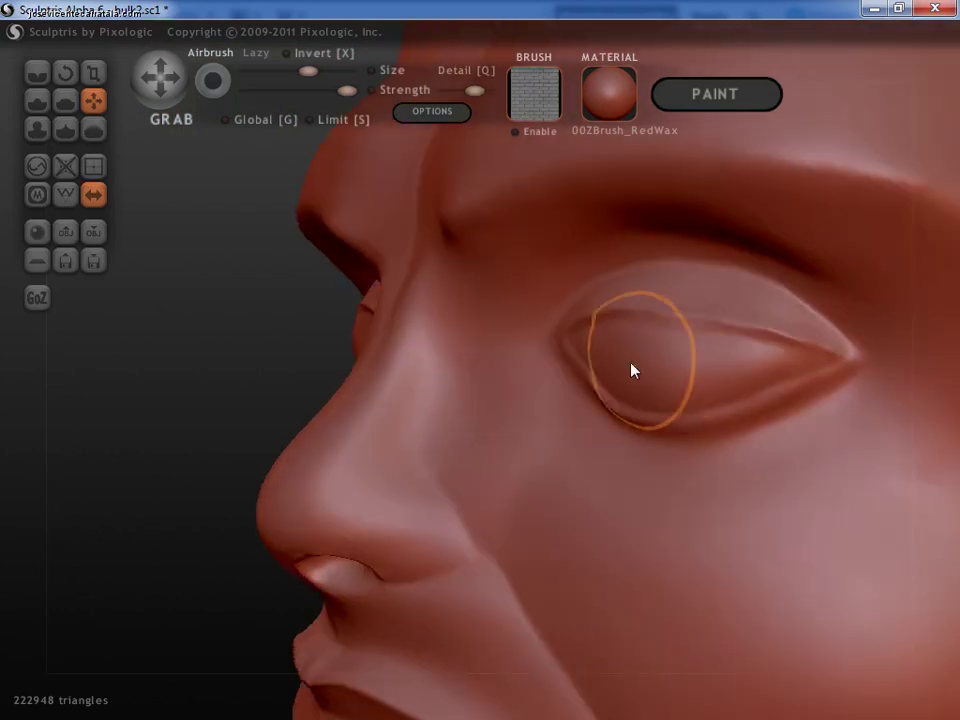
pyautogui.scroll(-3, 632, 369)
pyautogui.moveTo(671, 403)
pyautogui.mouseDown(button='right')
pyautogui.moveTo(675, 420)
pyautogui.moveTo(632, 420)
pyautogui.mouseUp(button='right')
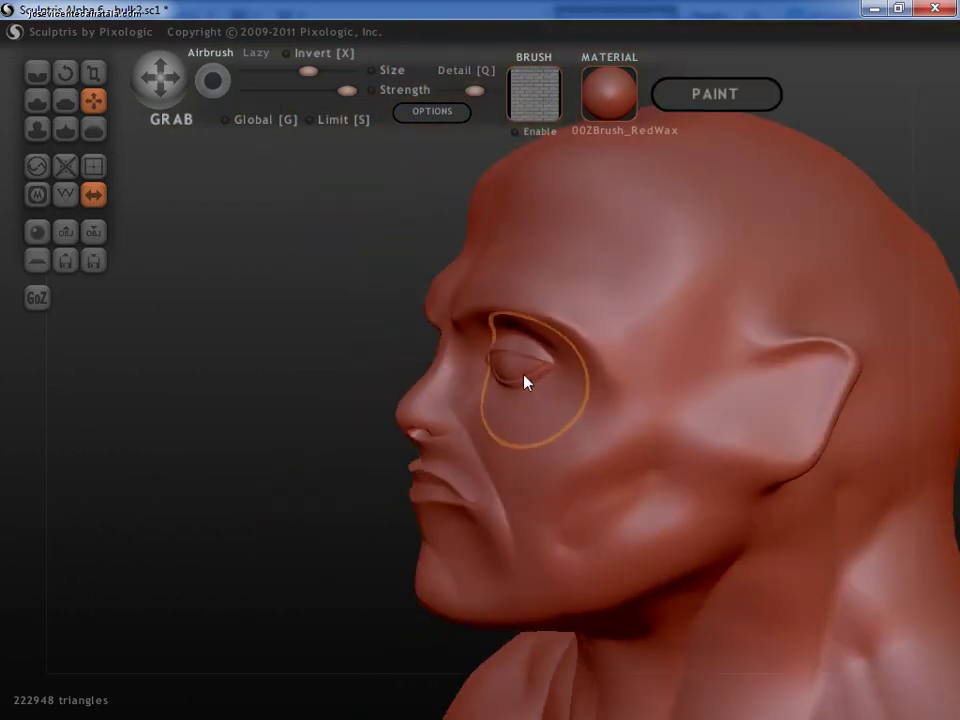
pyautogui.scroll(2, 530, 381)
pyautogui.scroll(2, 521, 358)
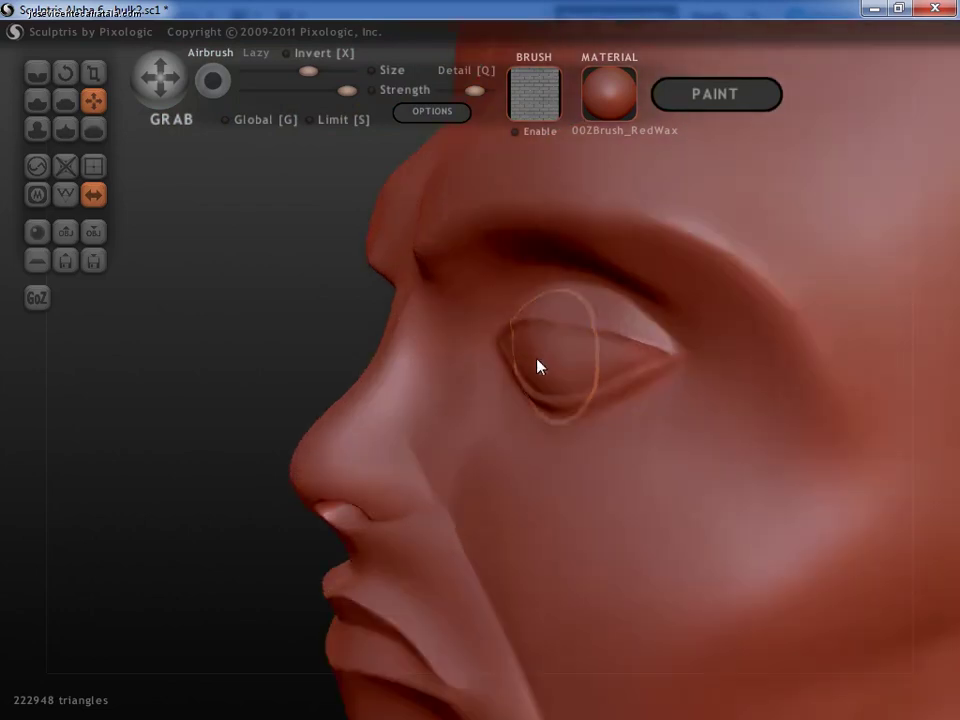
pyautogui.scroll(4, 538, 366)
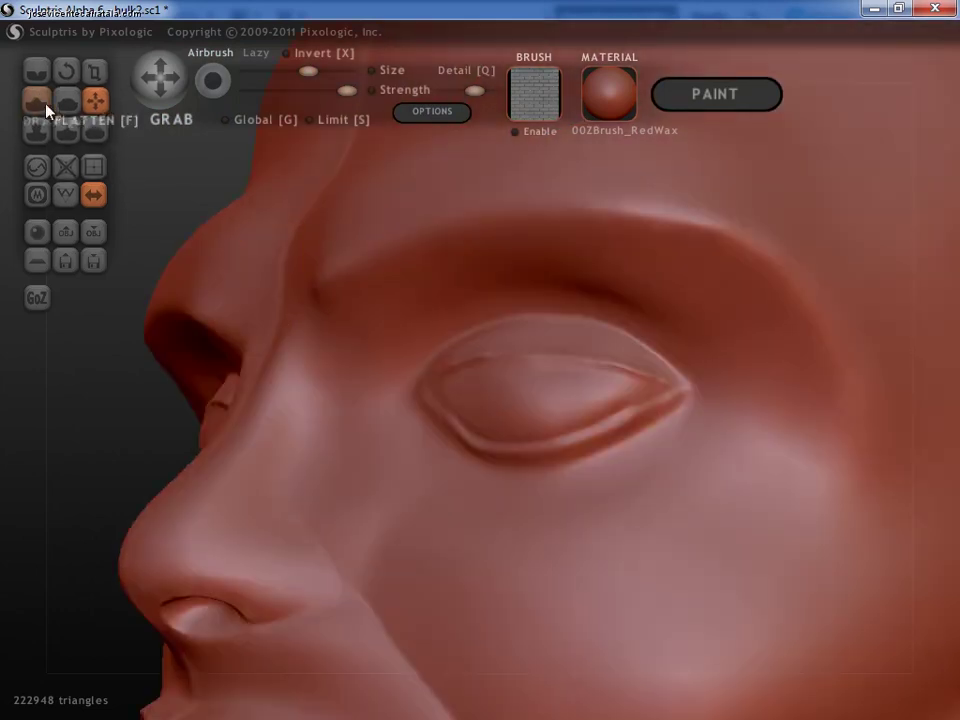
# - Add volume across the brow above the eye with several Draw strokes, checking from profile and front
pyautogui.click(37, 100)
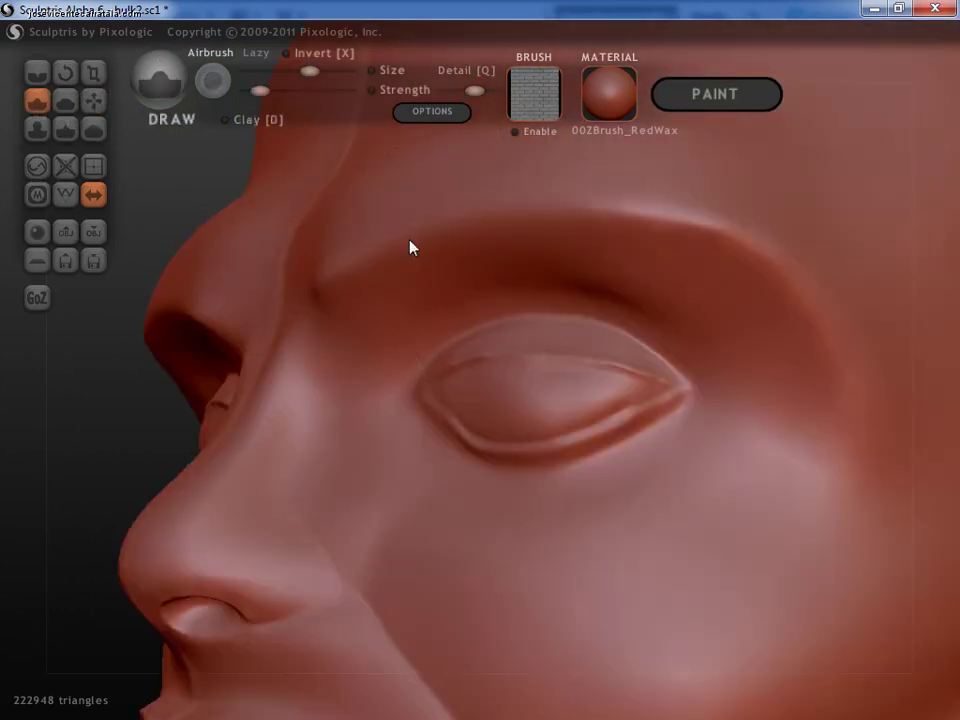
pyautogui.moveTo(411, 319); pyautogui.dragTo(567, 294)
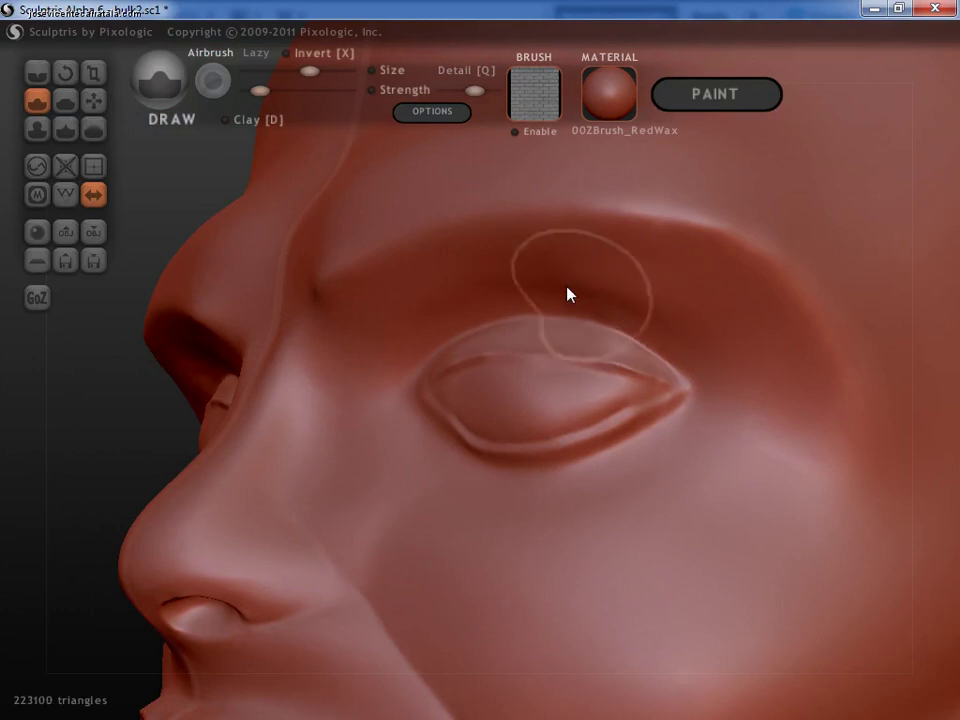
pyautogui.moveTo(426, 326); pyautogui.dragTo(531, 294)
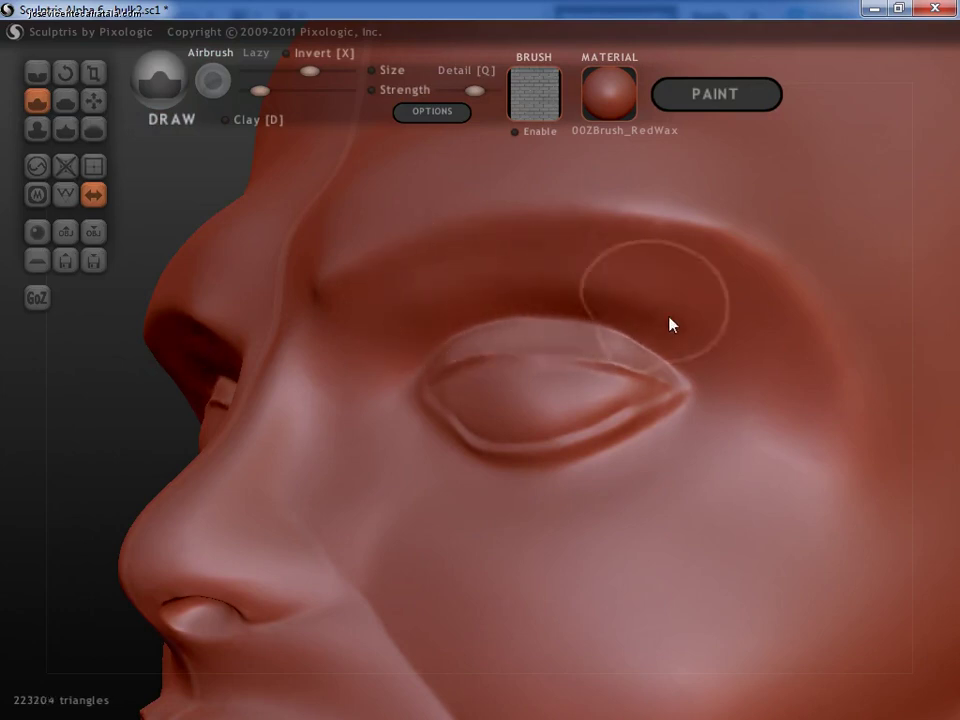
pyautogui.moveTo(670, 324); pyautogui.dragTo(651, 324)
pyautogui.moveTo(343, 336); pyautogui.dragTo(472, 331, button='right')
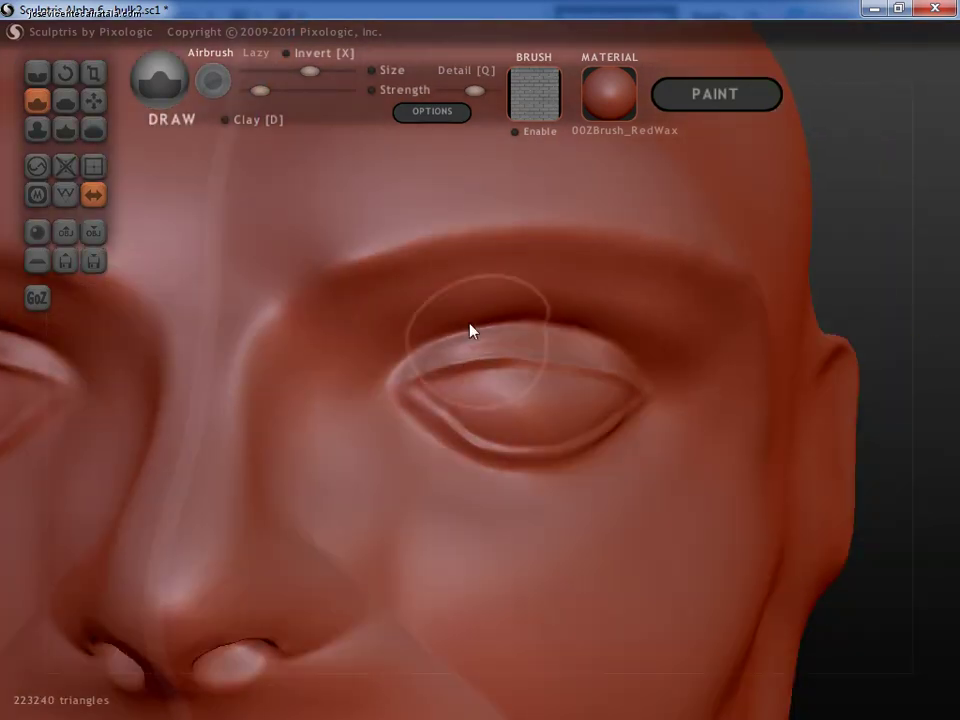
pyautogui.moveTo(472, 331)
pyautogui.mouseDown()
pyautogui.moveTo(392, 326)
pyautogui.moveTo(566, 274)
pyautogui.moveTo(671, 313)
pyautogui.moveTo(513, 292)
pyautogui.mouseUp()
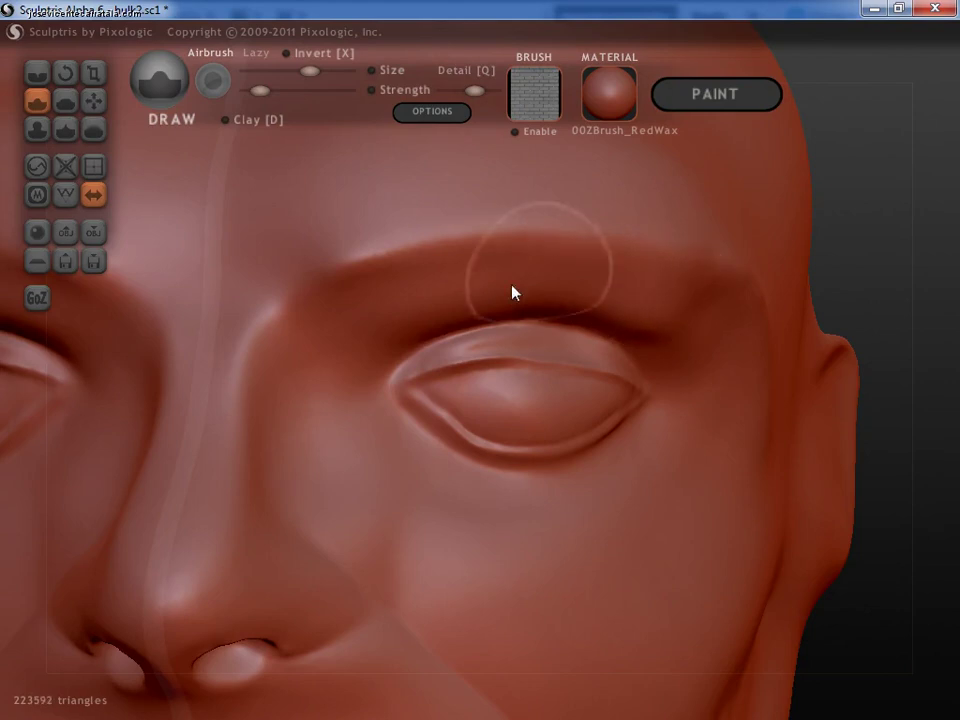
pyautogui.moveTo(656, 349)
pyautogui.mouseDown(button='right')
pyautogui.moveTo(467, 356)
pyautogui.moveTo(533, 324)
pyautogui.moveTo(538, 334)
pyautogui.moveTo(476, 317)
pyautogui.mouseUp(button='right')
pyautogui.moveTo(476, 317); pyautogui.dragTo(546, 321)
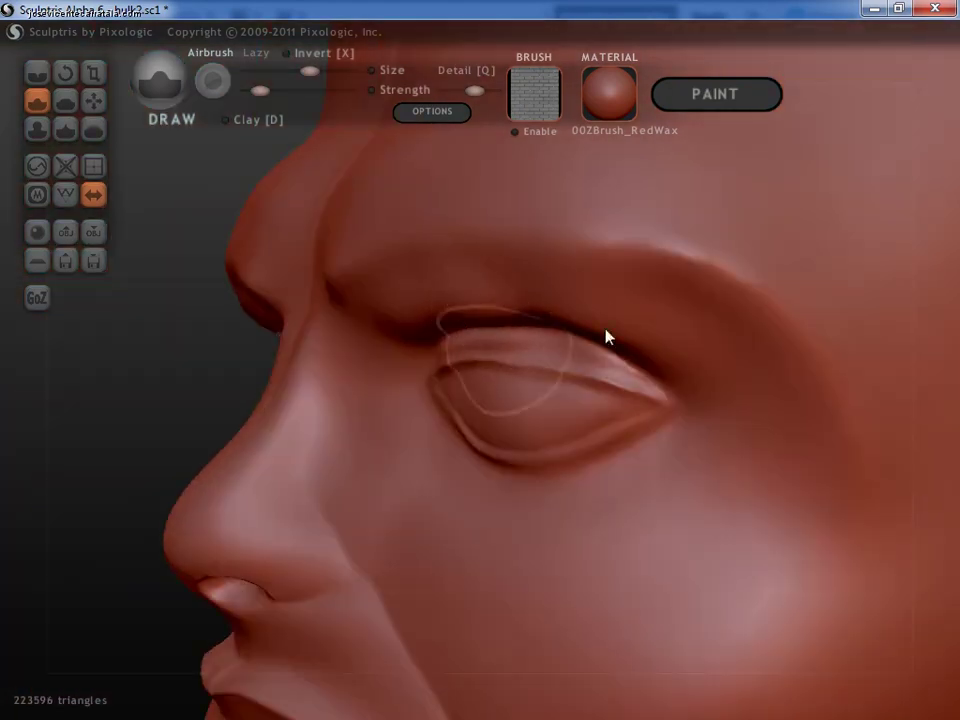
pyautogui.moveTo(605, 337)
pyautogui.mouseDown(button='right')
pyautogui.moveTo(624, 439)
pyautogui.moveTo(707, 435)
pyautogui.mouseUp(button='right')
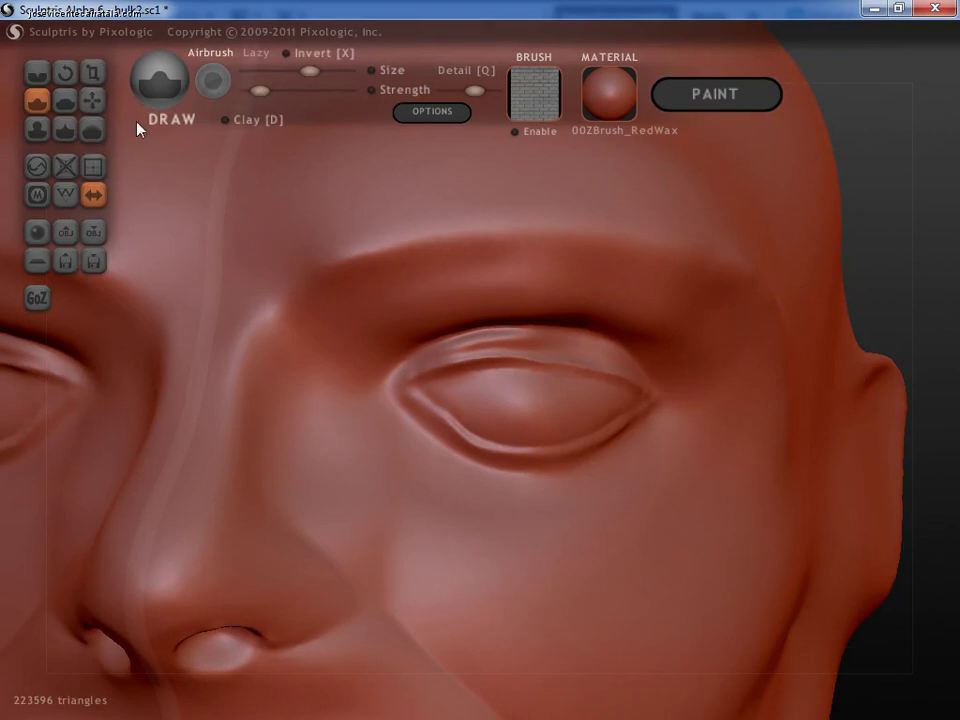
# - Pull the closed eye's lower lid rim into shape with Grab, including near the eye corner
pyautogui.click(93, 100)
pyautogui.moveTo(480, 448); pyautogui.dragTo(514, 458)
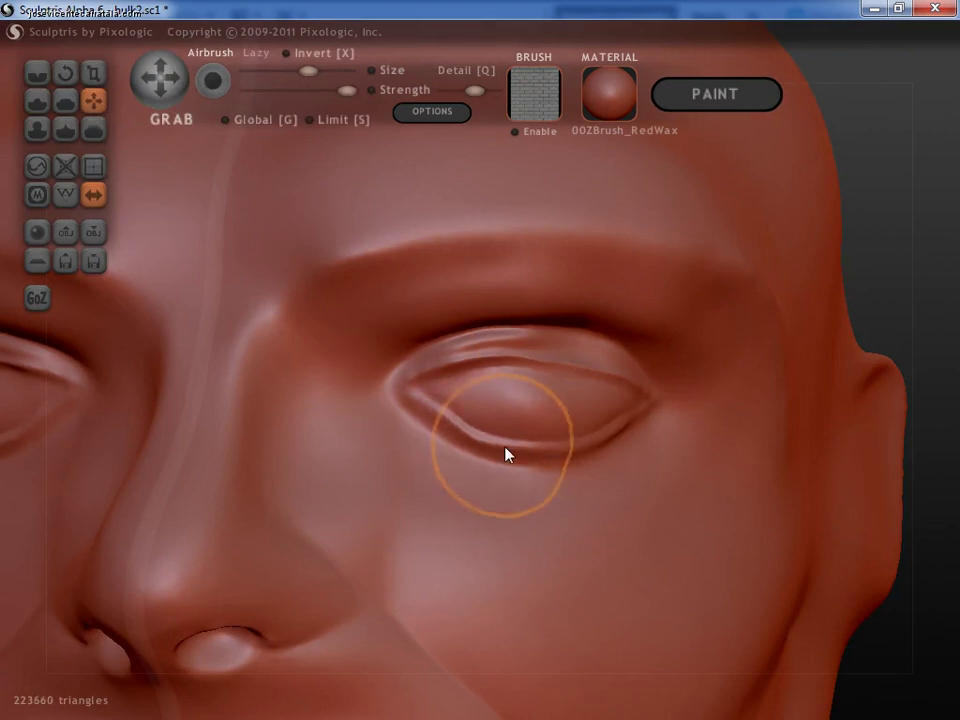
pyautogui.scroll(2, 490, 440)
pyautogui.moveTo(465, 422); pyautogui.dragTo(405, 424)
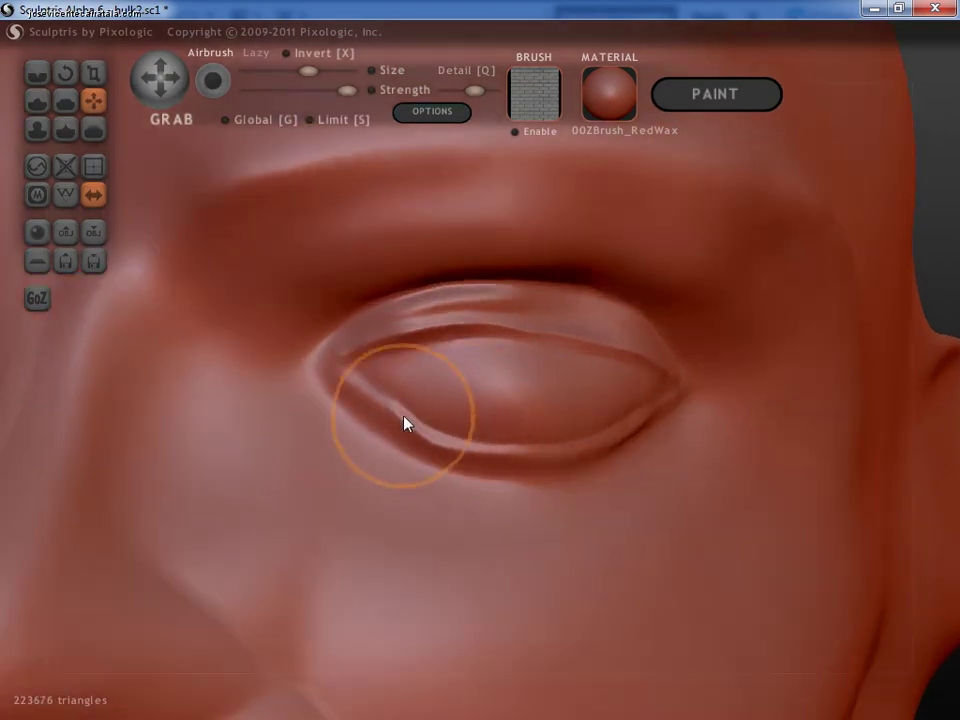
pyautogui.scroll(2, 405, 424)
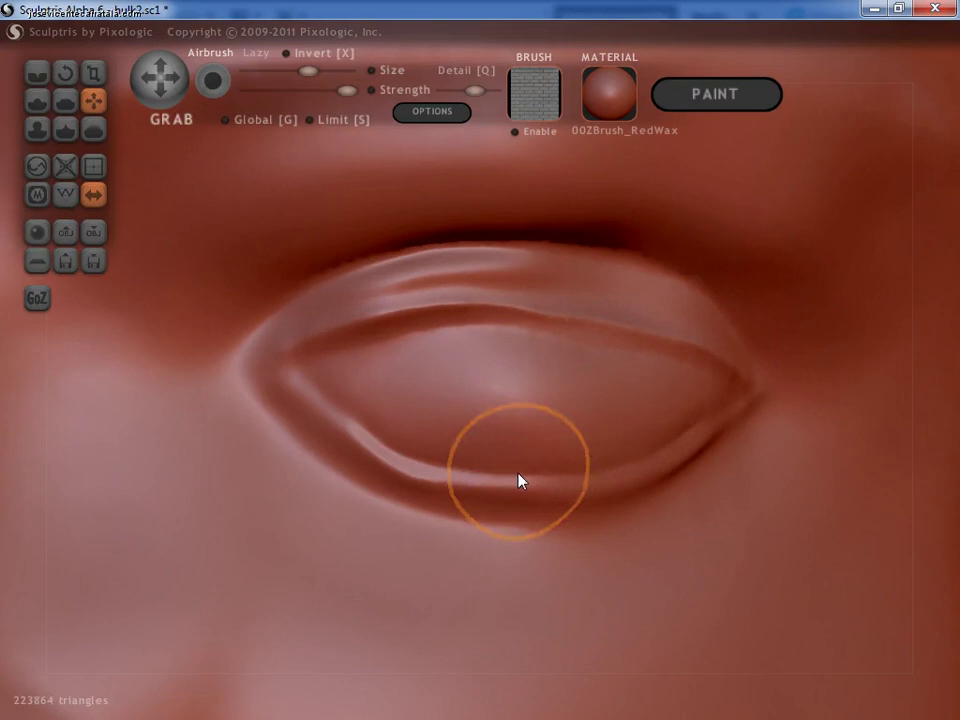
pyautogui.moveTo(628, 489); pyautogui.dragTo(697, 458)
# - Drag the upper eyelid edge into a tighter rim and check it in side profile
pyautogui.moveTo(718, 428)
pyautogui.mouseDown()
pyautogui.moveTo(576, 332)
pyautogui.moveTo(536, 336)
pyautogui.moveTo(651, 345)
pyautogui.moveTo(489, 339)
pyautogui.moveTo(348, 370)
pyautogui.mouseUp()
pyautogui.scroll(-5, 348, 370)
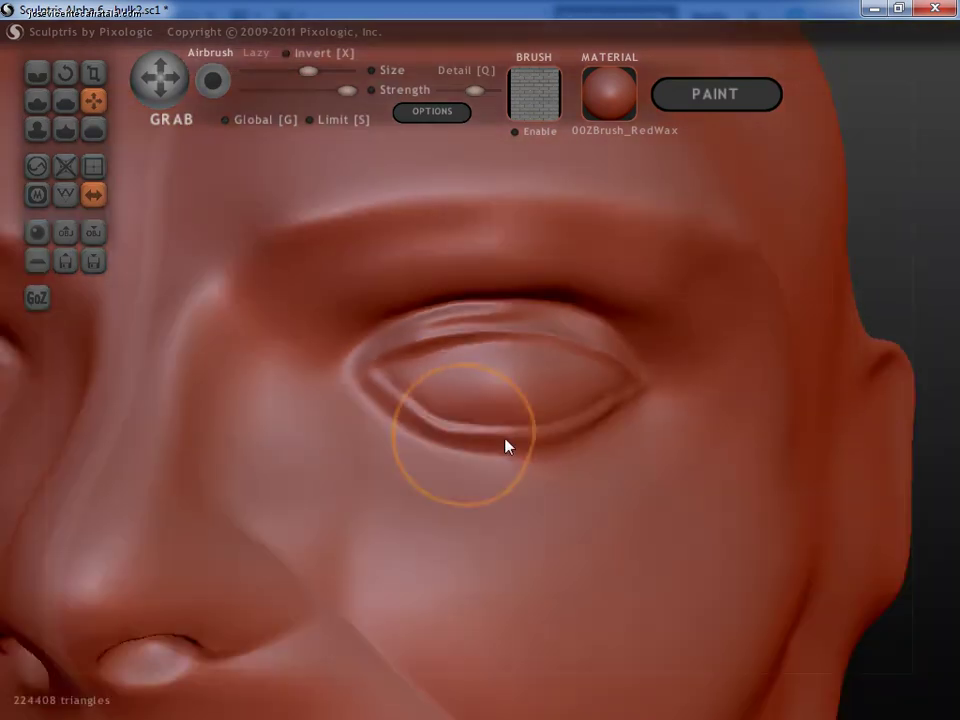
pyautogui.moveTo(508, 444)
pyautogui.mouseDown(button='right')
pyautogui.moveTo(360, 444)
pyautogui.moveTo(501, 454)
pyautogui.moveTo(480, 463)
pyautogui.moveTo(510, 471)
pyautogui.mouseUp(button='right')
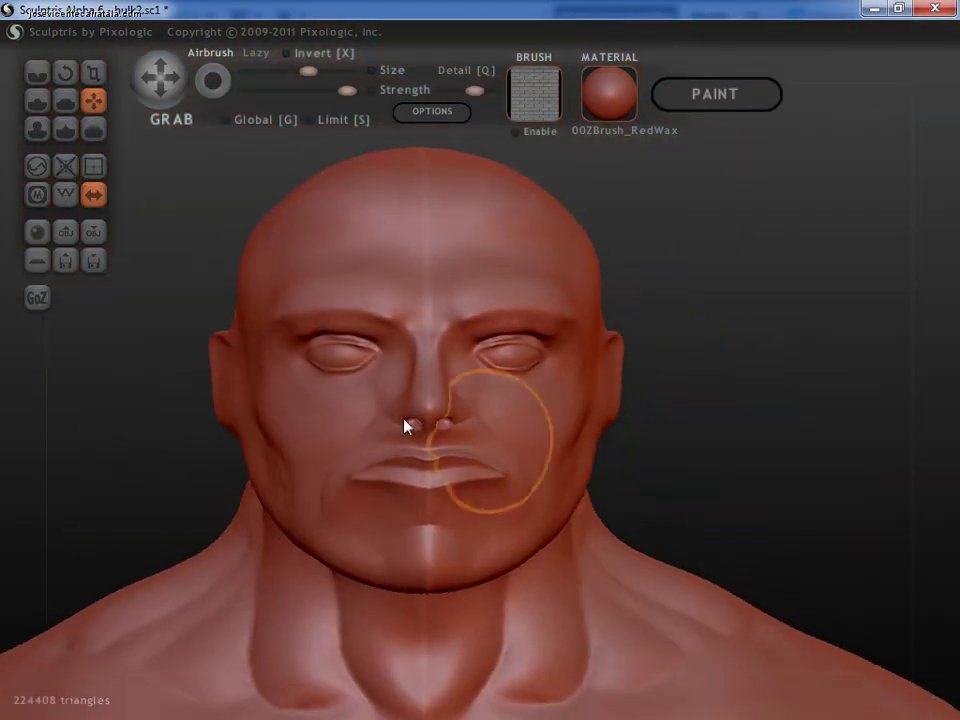
# - With Global grabbing off, try a Grab pull on the eye and nose, then undo it
pyautogui.moveTo(161, 356)
pyautogui.mouseDown(button='right')
pyautogui.moveTo(210, 358)
pyautogui.moveTo(195, 357)
pyautogui.mouseUp(button='right')
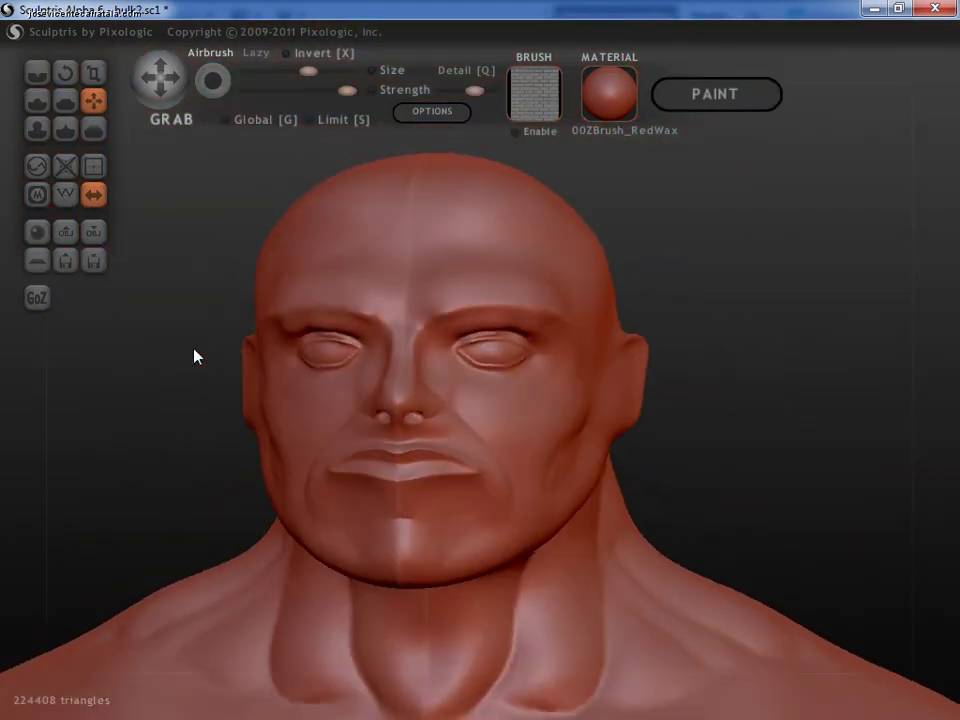
pyautogui.moveTo(229, 309); pyautogui.dragTo(195, 243, button='right')
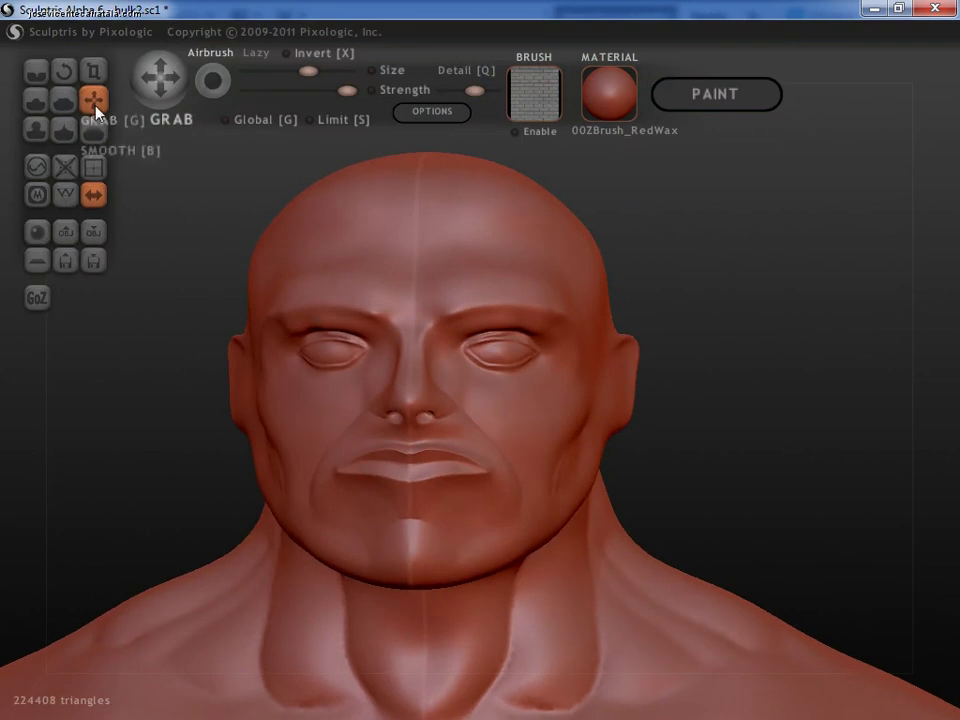
pyautogui.press('g')
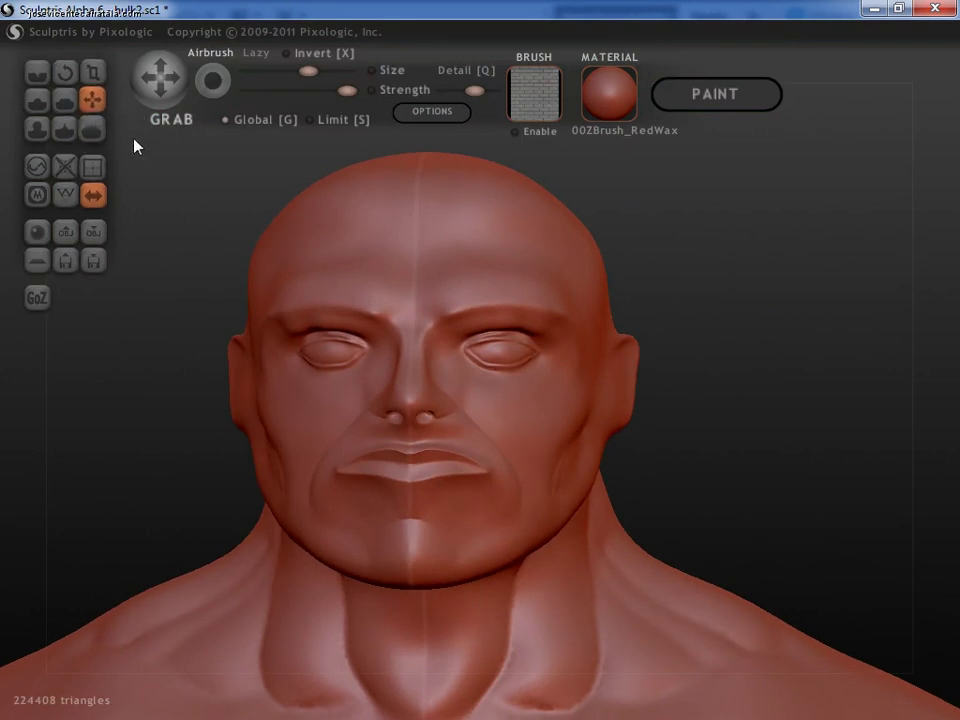
pyautogui.click(236, 121)
pyautogui.scroll(-3, 518, 366)
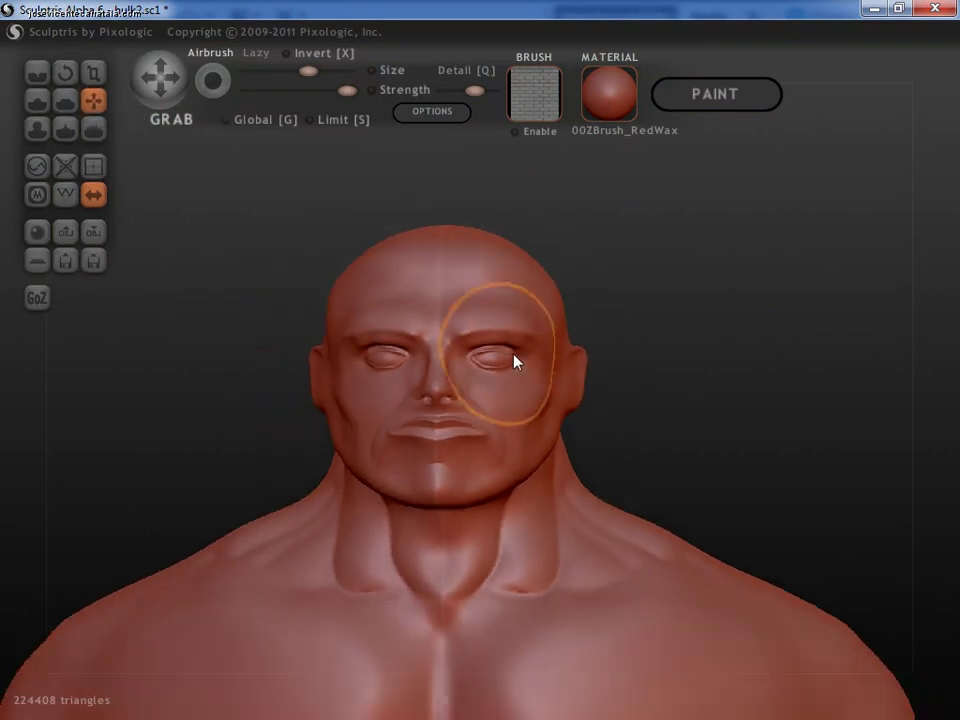
pyautogui.moveTo(513, 358); pyautogui.dragTo(487, 362)
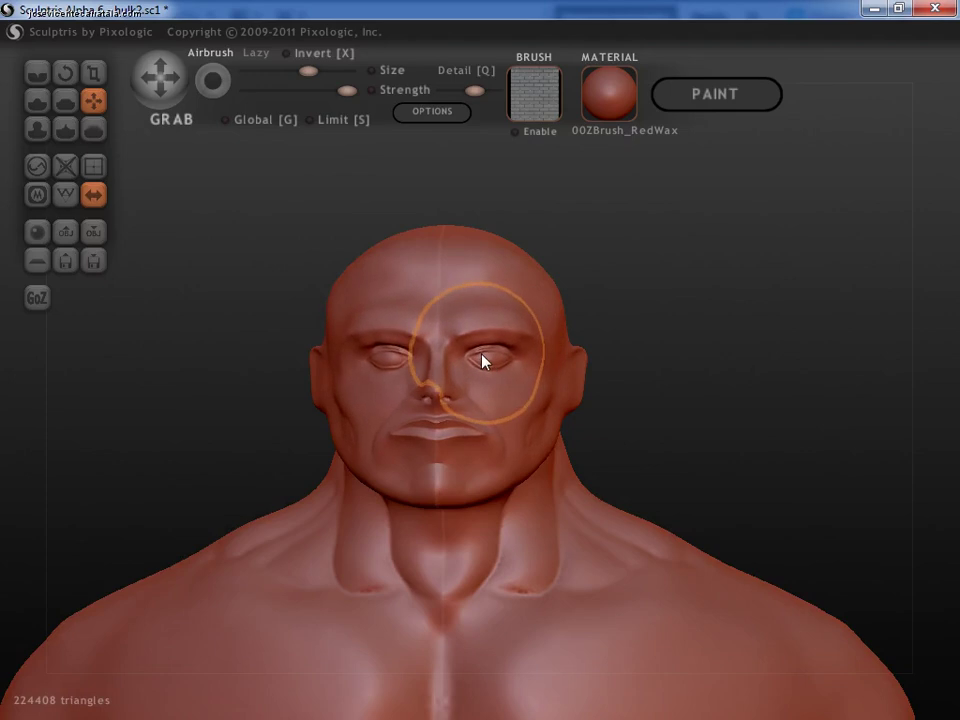
pyautogui.hotkey('ctrl', 'z')
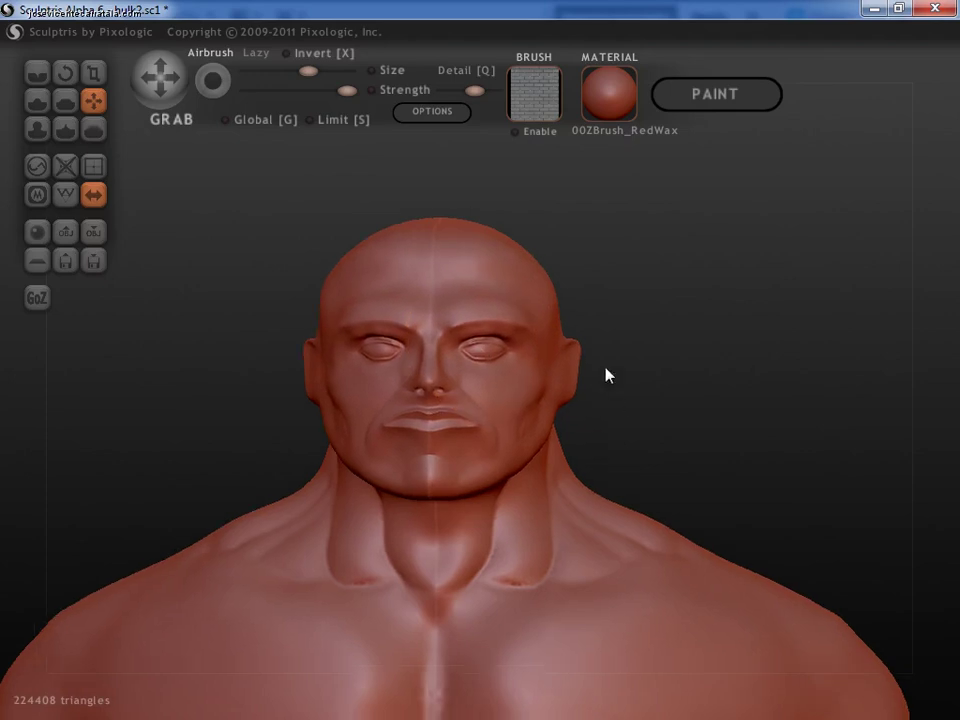
# - From a front view, pull both brows up and back symmetrically, then check from the side
pyautogui.moveTo(604, 375); pyautogui.dragTo(549, 356)
pyautogui.moveTo(487, 344)
pyautogui.mouseDown(button='right')
pyautogui.moveTo(516, 339)
pyautogui.moveTo(476, 373)
pyautogui.moveTo(472, 360)
pyautogui.mouseUp(button='right')
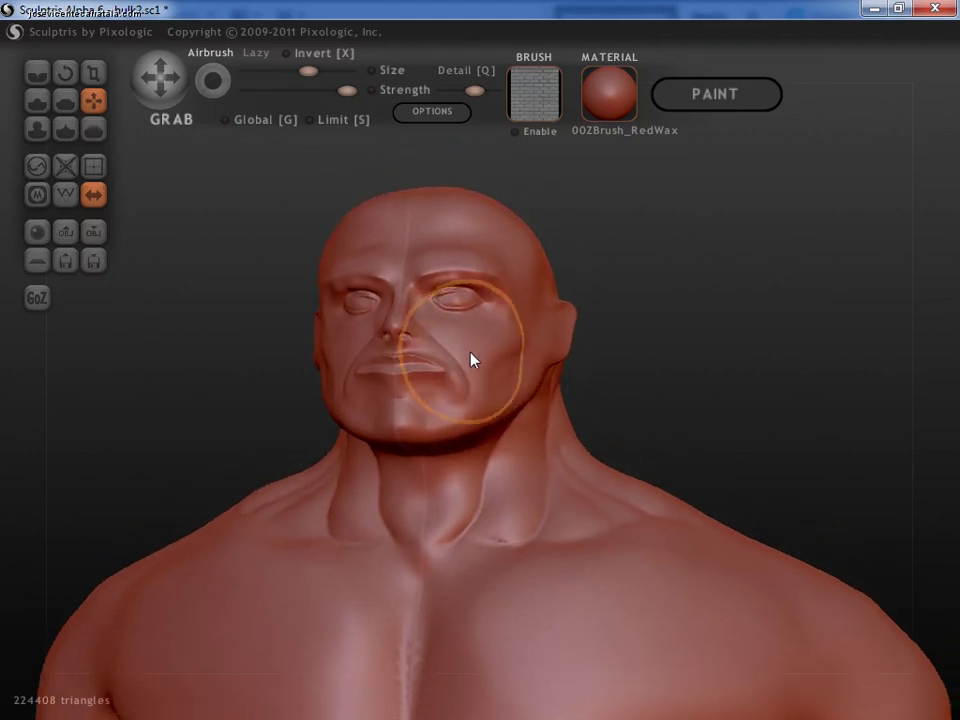
pyautogui.moveTo(467, 311); pyautogui.dragTo(500, 349, button='right')
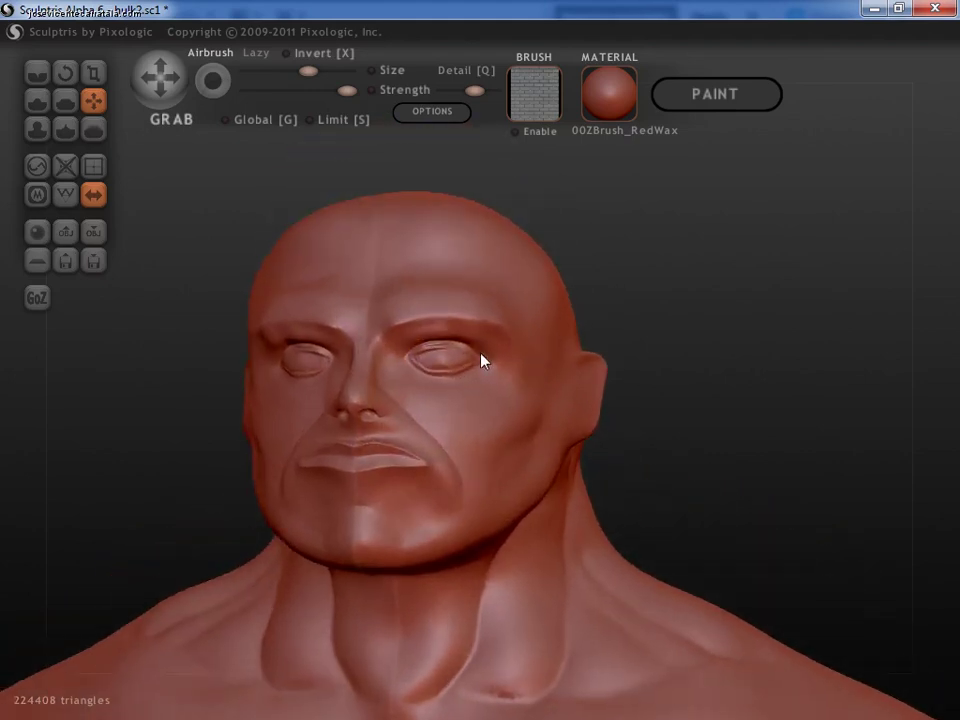
pyautogui.scroll(3, 510, 337)
pyautogui.moveTo(521, 326)
pyautogui.mouseDown()
pyautogui.moveTo(531, 306)
pyautogui.moveTo(528, 323)
pyautogui.moveTo(549, 317)
pyautogui.moveTo(551, 294)
pyautogui.moveTo(536, 343)
pyautogui.moveTo(555, 285)
pyautogui.moveTo(561, 359)
pyautogui.moveTo(617, 354)
pyautogui.moveTo(579, 433)
pyautogui.mouseUp()
pyautogui.scroll(2, 541, 323)
pyautogui.scroll(-2, 501, 407)
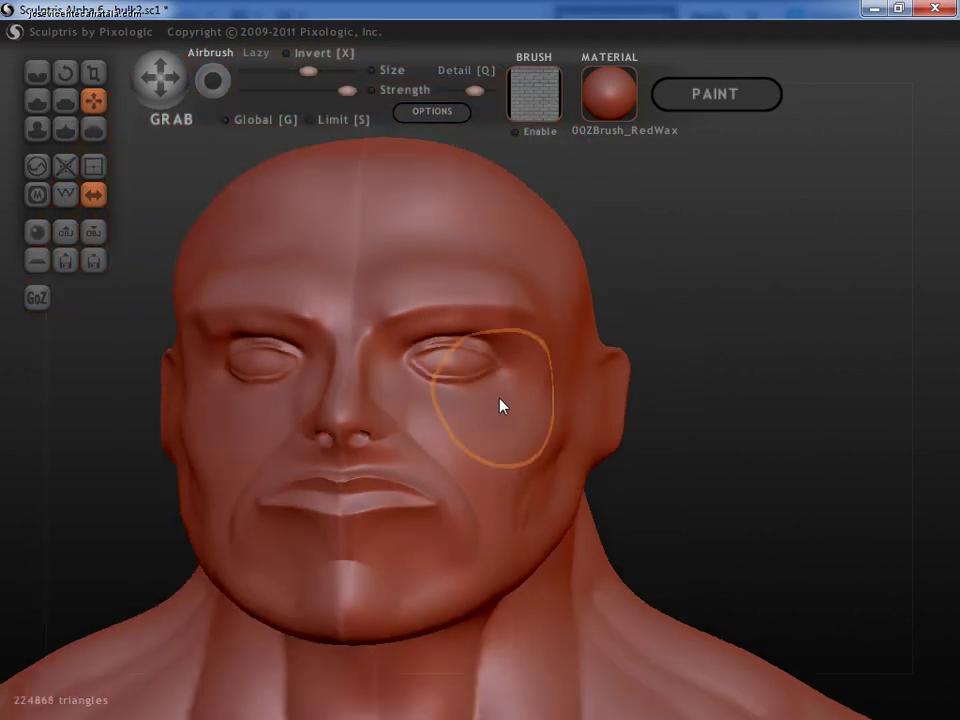
pyautogui.scroll(-1, 527, 410)
pyautogui.moveTo(527, 410)
pyautogui.mouseDown(button='right')
pyautogui.moveTo(529, 377)
pyautogui.moveTo(495, 379)
pyautogui.moveTo(495, 422)
pyautogui.moveTo(543, 316)
pyautogui.moveTo(557, 351)
pyautogui.moveTo(516, 366)
pyautogui.mouseUp(button='right')
# - Build up the forehead with raised Draw brush strokes
pyautogui.click(37, 101)
pyautogui.scroll(3, 505, 355)
pyautogui.moveTo(495, 345)
pyautogui.mouseDown()
pyautogui.moveTo(489, 326)
pyautogui.moveTo(507, 278)
pyautogui.moveTo(514, 326)
pyautogui.moveTo(508, 231)
pyautogui.moveTo(479, 201)
pyautogui.mouseUp()
pyautogui.moveTo(479, 201)
pyautogui.mouseDown(button='right')
pyautogui.moveTo(504, 347)
pyautogui.moveTo(495, 321)
pyautogui.mouseUp(button='right')
pyautogui.scroll(-3, 510, 339)
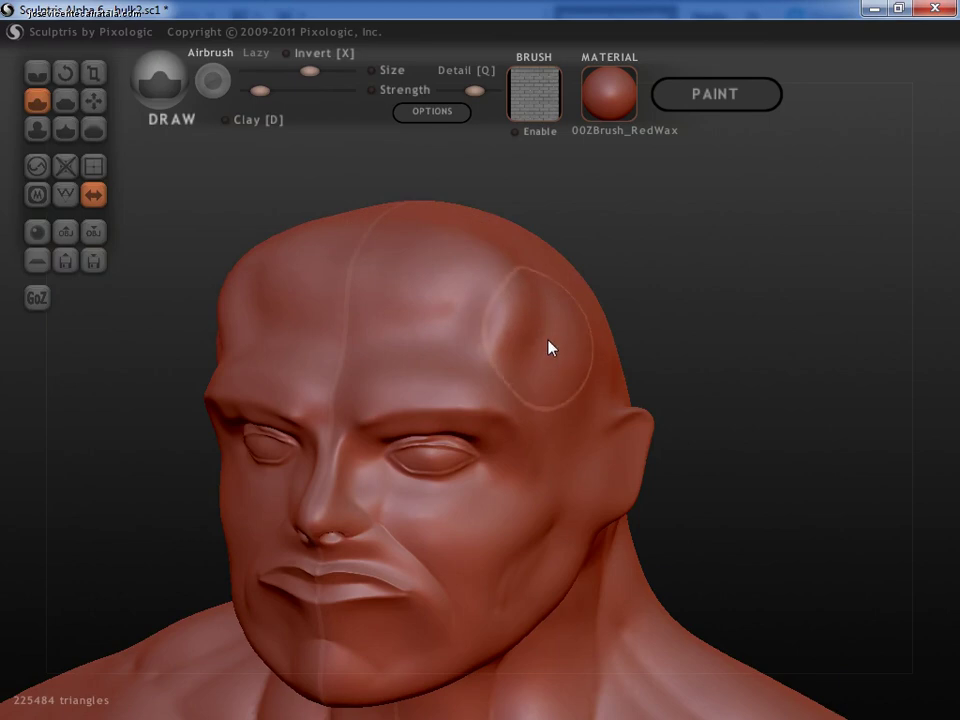
# - Switch to the Smooth brush and soften the skull from a left profile
pyautogui.click(94, 100)
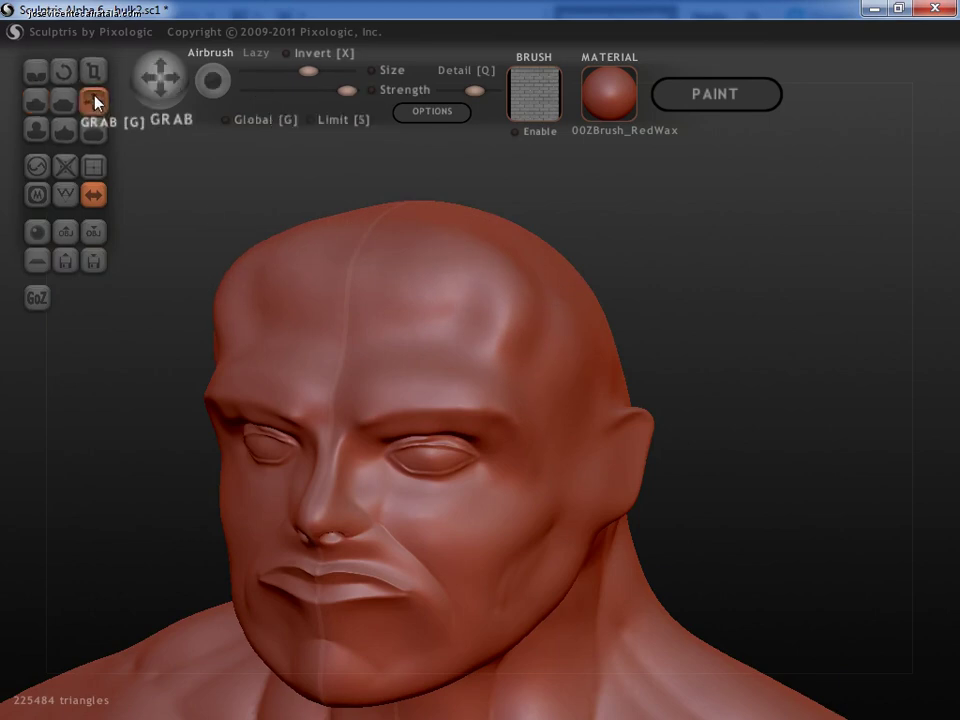
pyautogui.click(94, 129)
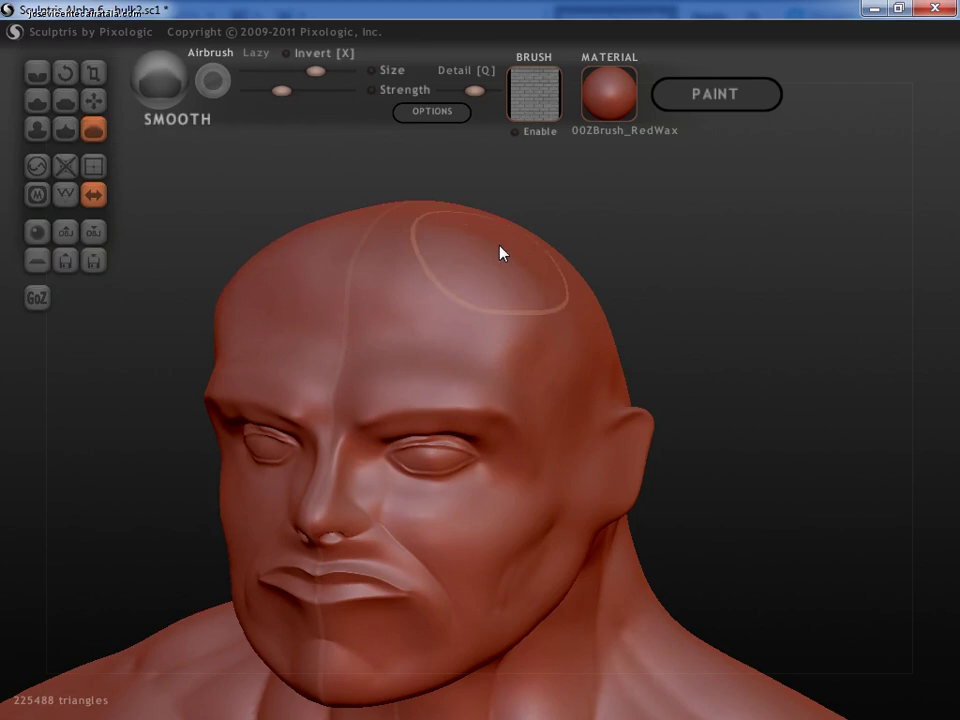
pyautogui.moveTo(501, 253)
pyautogui.mouseDown(button='right')
pyautogui.moveTo(527, 324)
pyautogui.moveTo(543, 337)
pyautogui.mouseUp(button='right')
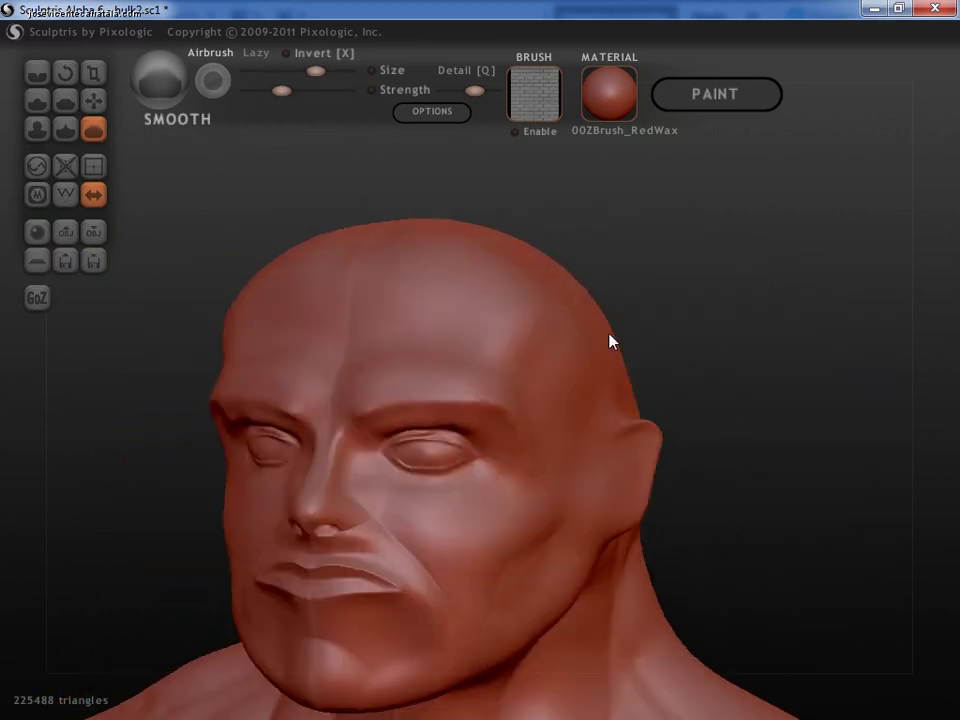
pyautogui.scroll(-3, 476, 328)
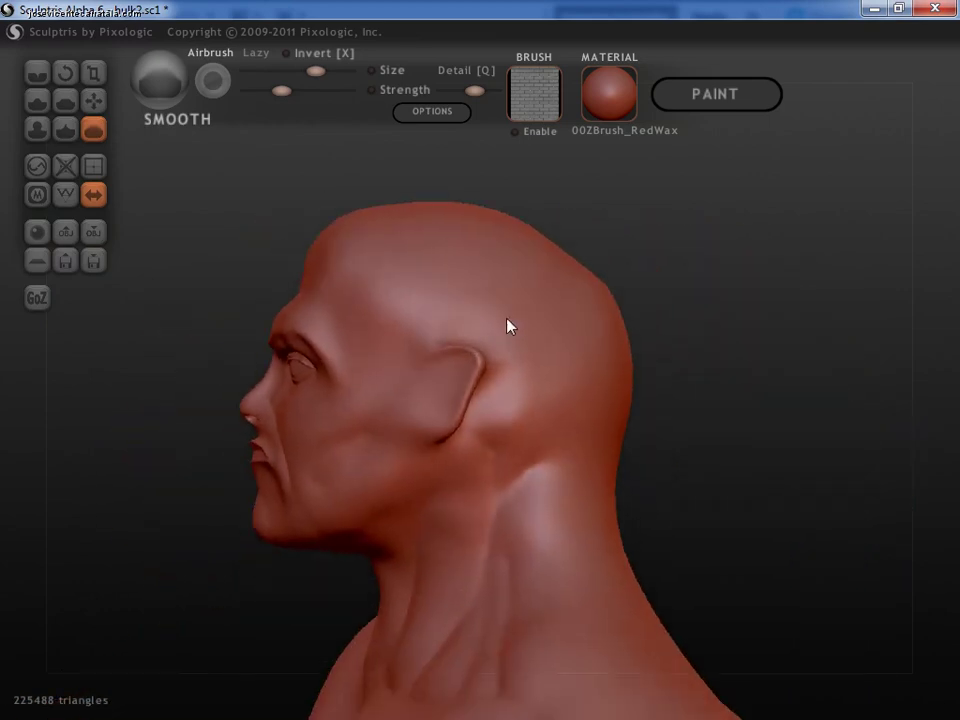
# - With Grab, pull the lips and chin forward and up in profile
pyautogui.click(93, 100)
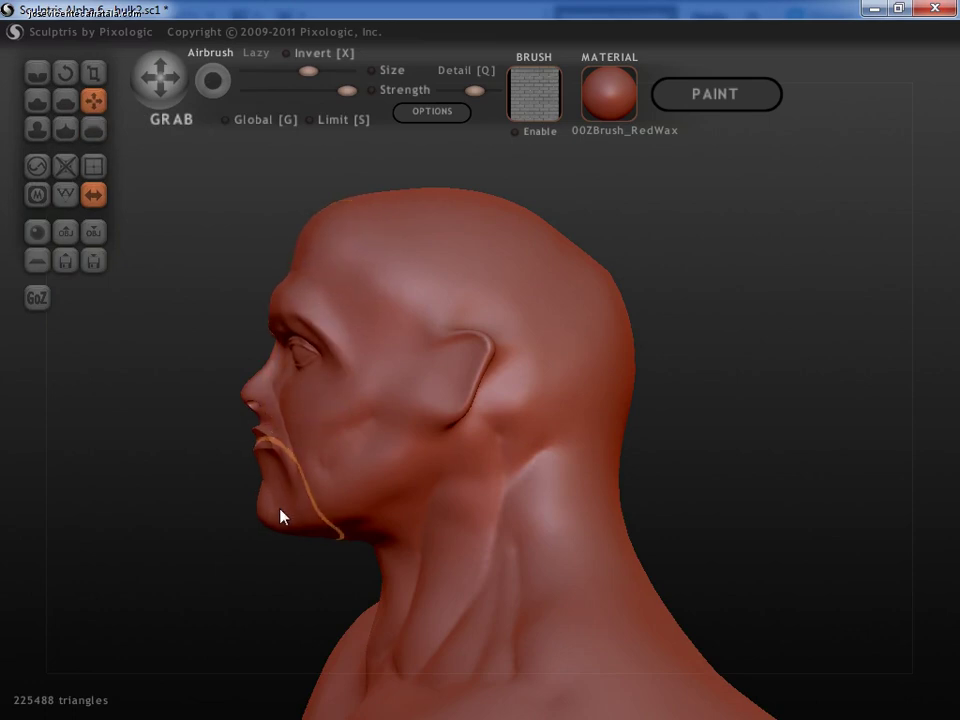
pyautogui.moveTo(288, 518); pyautogui.dragTo(262, 478)
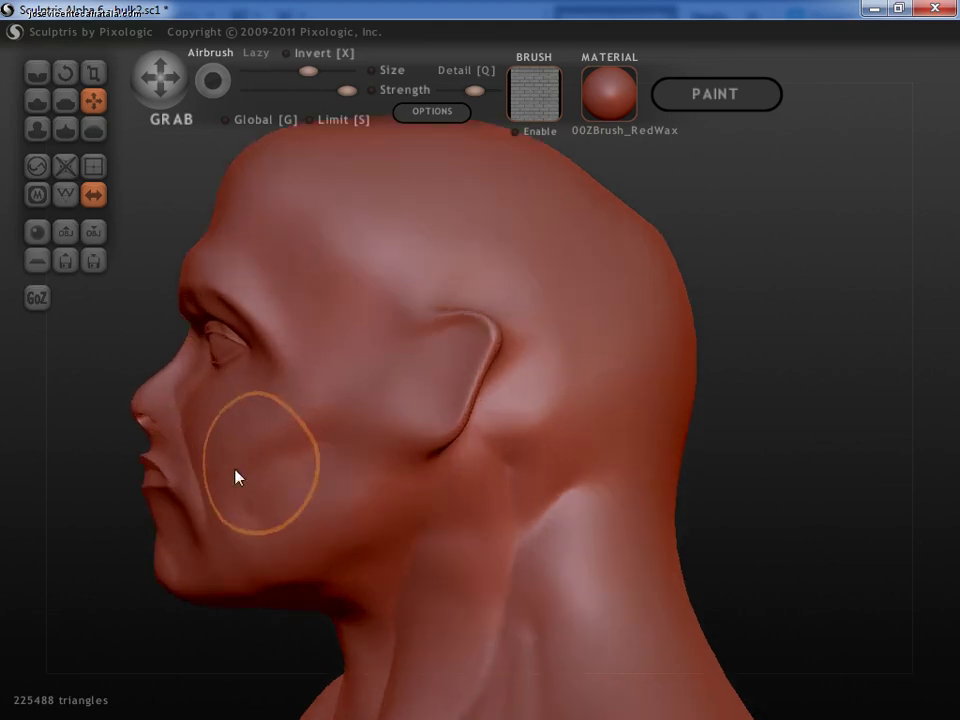
pyautogui.scroll(3, 267, 478)
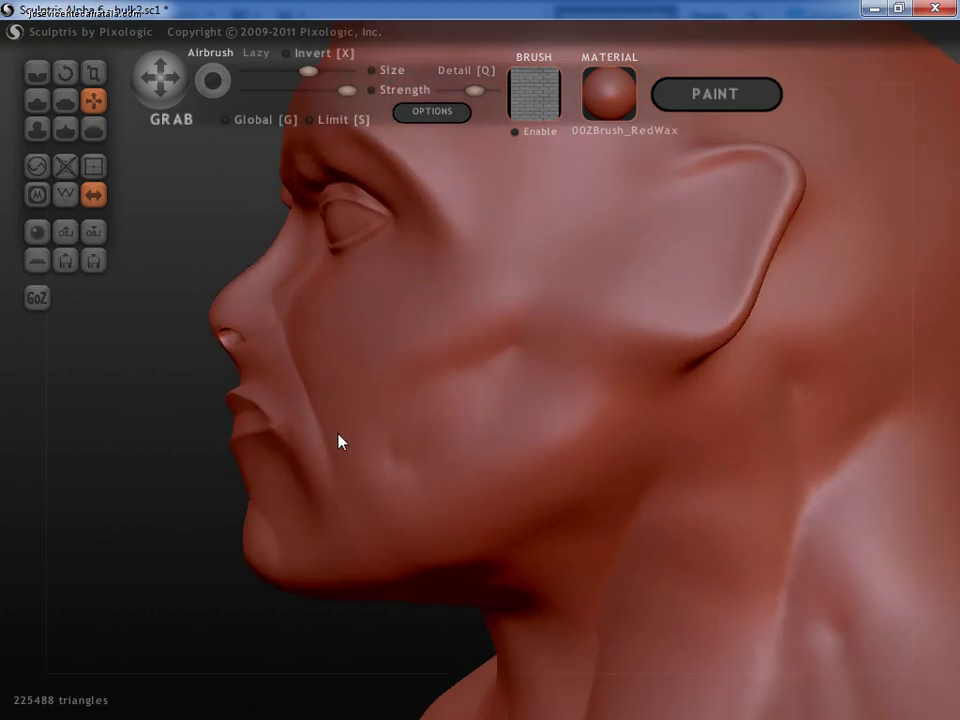
pyautogui.scroll(3, 300, 456)
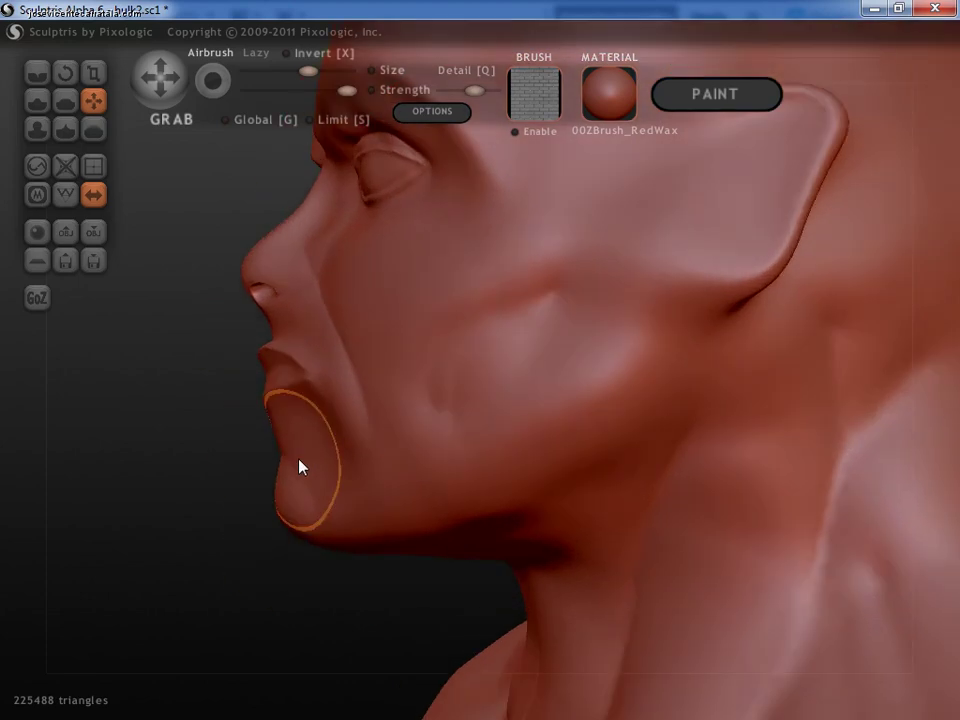
pyautogui.scroll(-2, 392, 416)
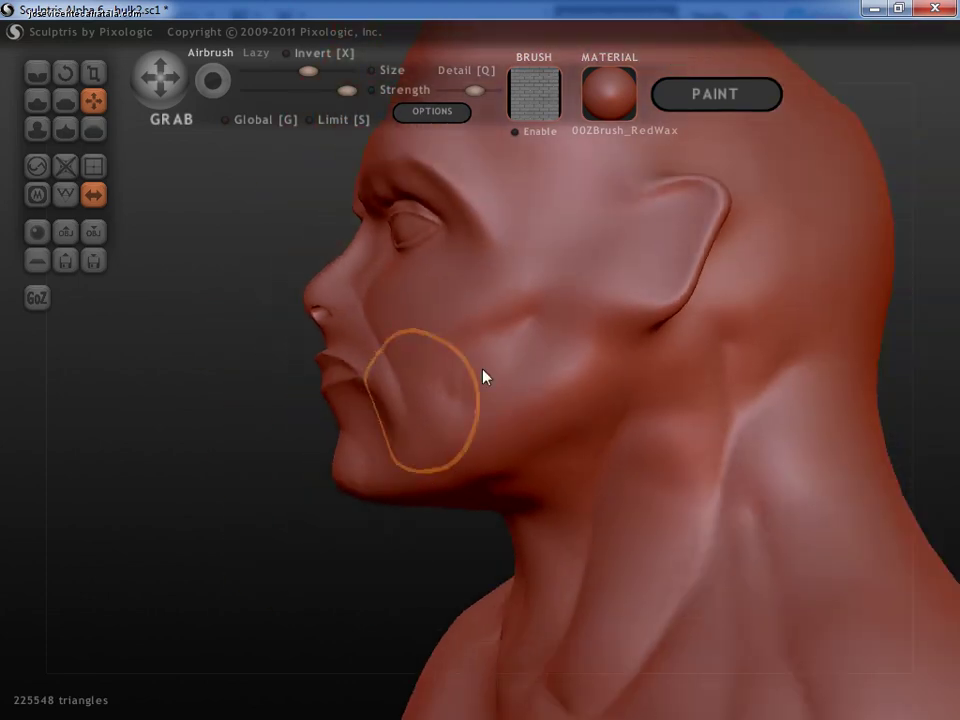
pyautogui.scroll(-2, 540, 374)
# - From a straight left-side profile, reshape the side of the neck below the ear
pyautogui.keyDown('shift'); pyautogui.moveTo(598, 371); pyautogui.dragTo(564, 392, button='right'); pyautogui.keyUp('shift')
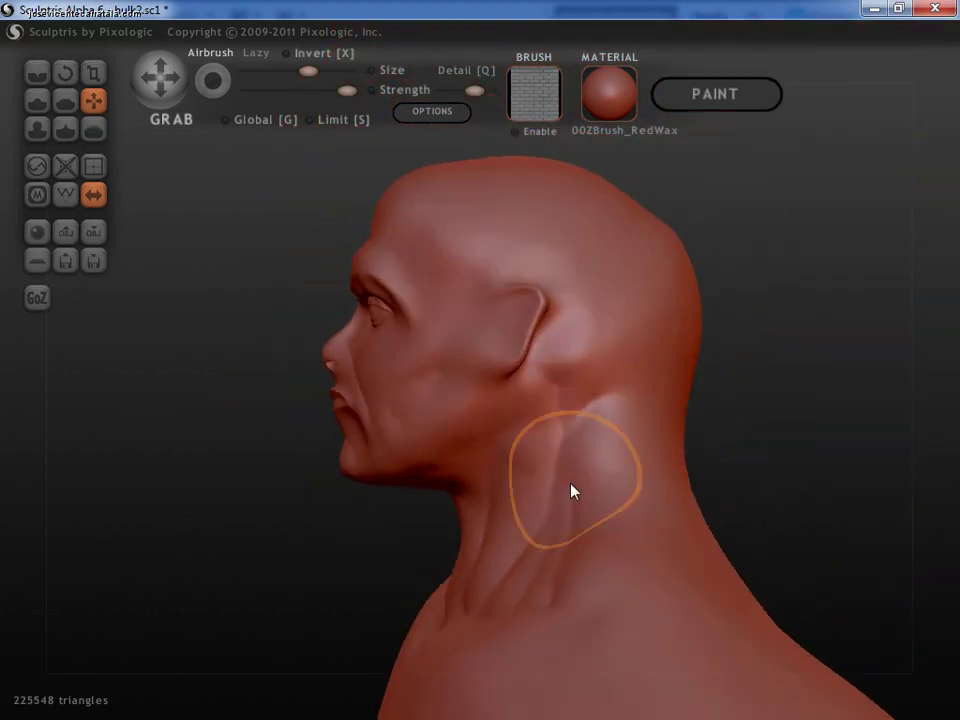
pyautogui.moveTo(572, 491)
pyautogui.mouseDown()
pyautogui.moveTo(643, 418)
pyautogui.moveTo(682, 405)
pyautogui.moveTo(640, 265)
pyautogui.moveTo(649, 208)
pyautogui.moveTo(636, 189)
pyautogui.moveTo(596, 204)
pyautogui.moveTo(594, 182)
pyautogui.moveTo(469, 167)
pyautogui.mouseUp()
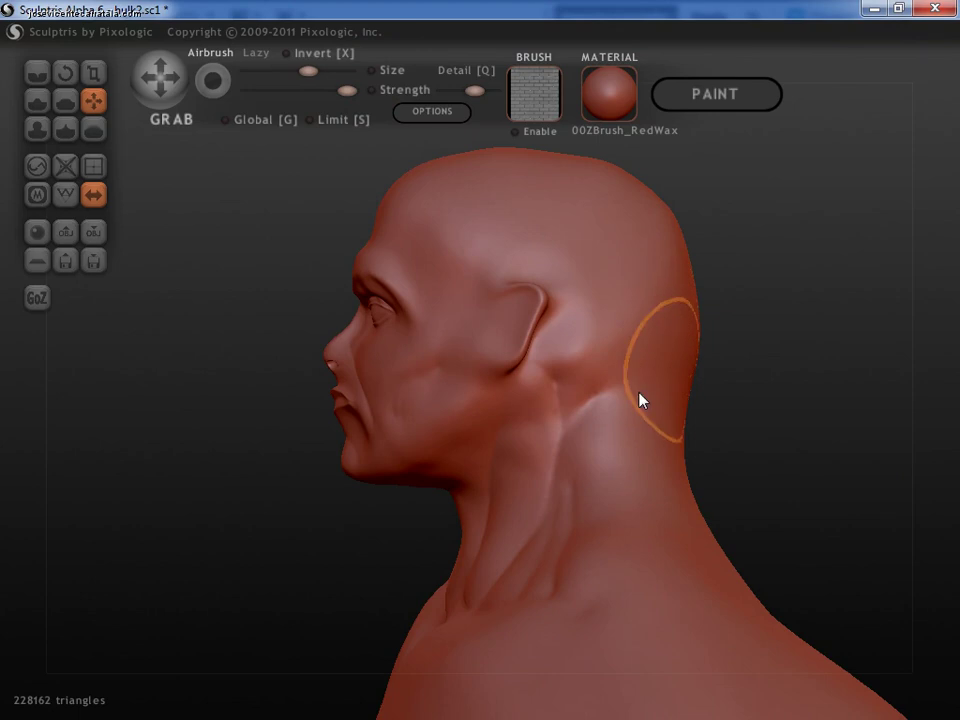
pyautogui.moveTo(500, 455)
pyautogui.mouseDown(button='right')
pyautogui.moveTo(561, 439)
pyautogui.moveTo(613, 446)
pyautogui.mouseUp(button='right')
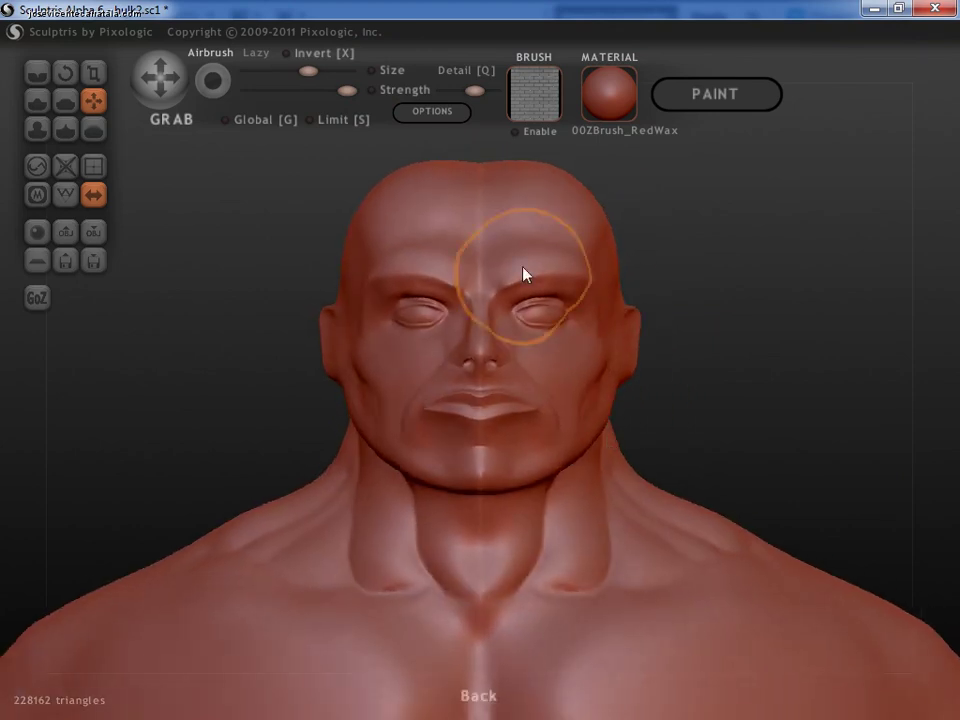
# - Grab the top of the skull upward so the crown sits higher, then turn slightly to check
pyautogui.moveTo(494, 175); pyautogui.dragTo(493, 154)
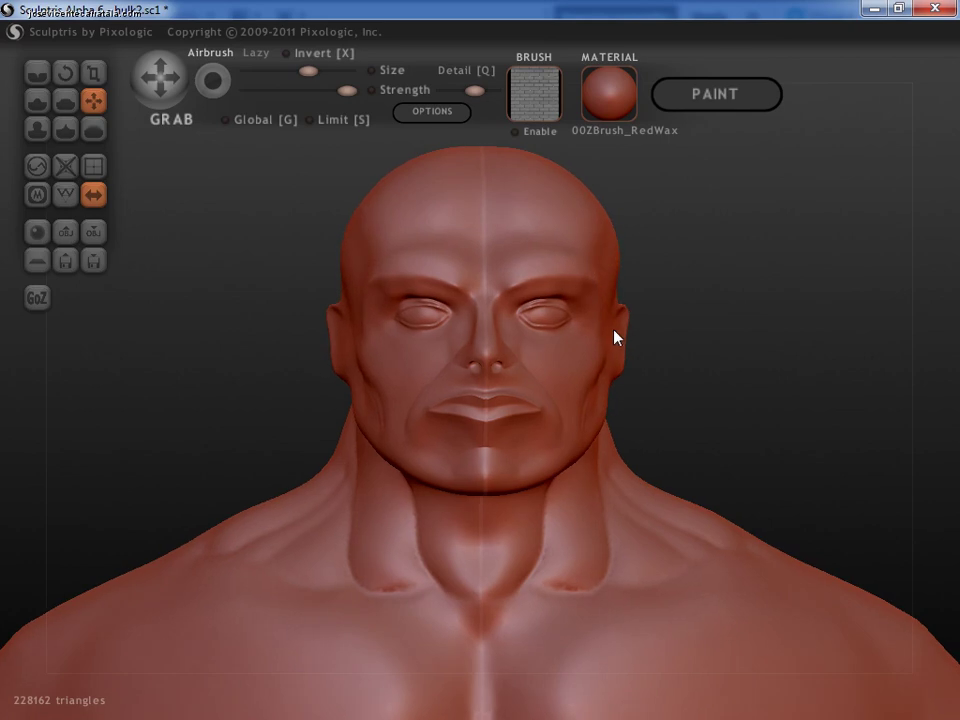
pyautogui.moveTo(615, 336); pyautogui.dragTo(611, 341)
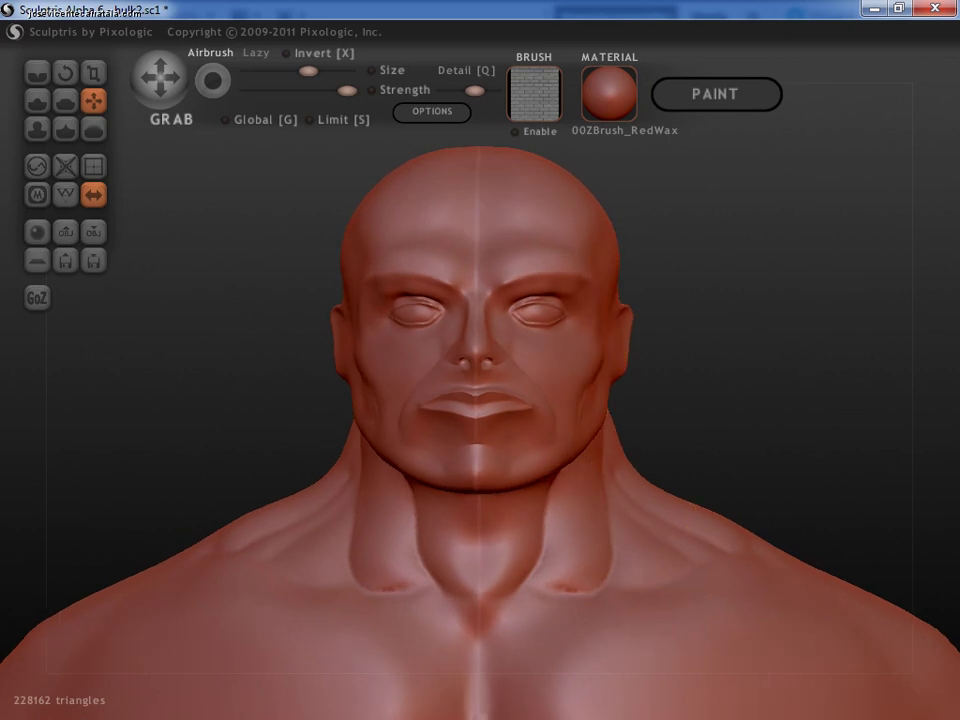